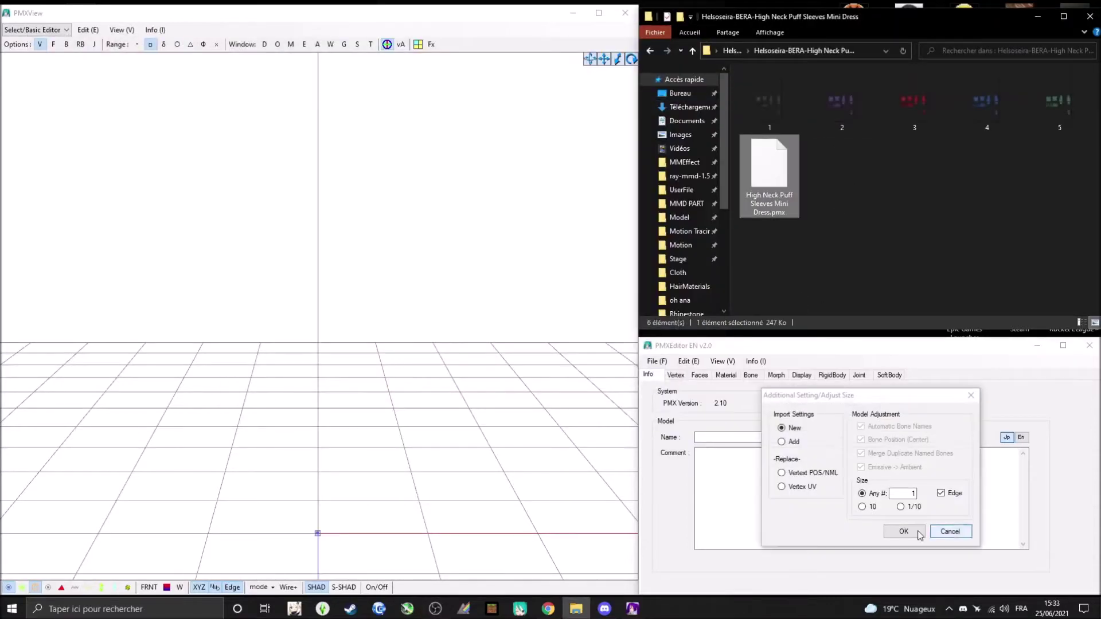
Load the dress model and play the NOTSHY full.vmd dance in the enlarged pose preview.
{"action": "left_click", "coordinate": [904, 532]}
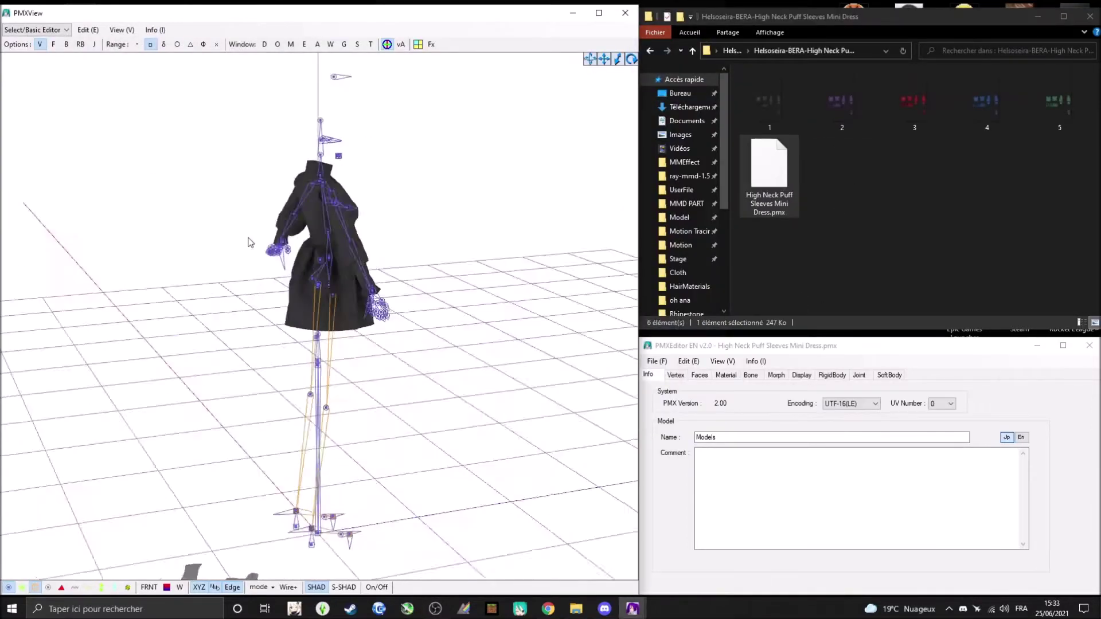
{"action": "key", "text": "ctrl+t"}
{"action": "left_click_drag", "start_coordinate": [554, 482], "coordinate": [636, 578]}
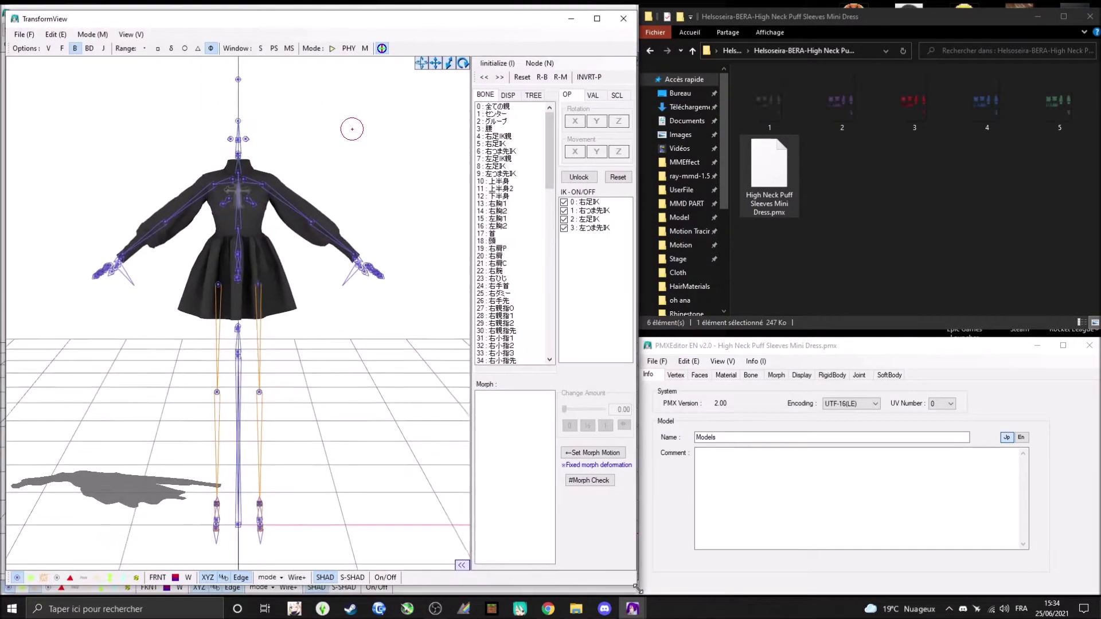
{"action": "left_click", "coordinate": [339, 259]}
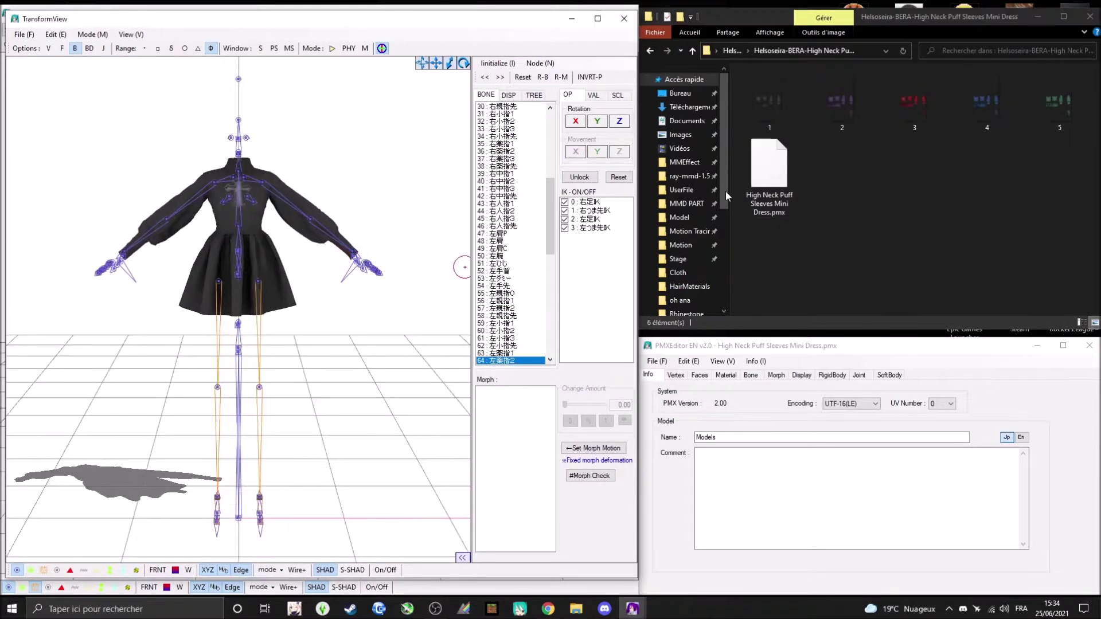
{"action": "left_click", "coordinate": [680, 245]}
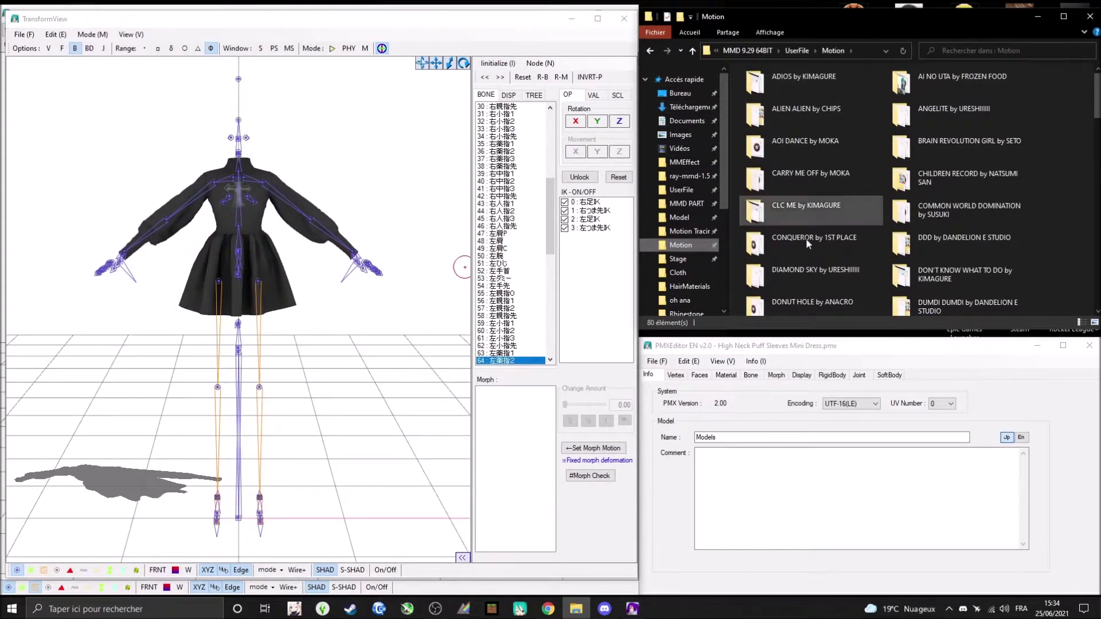
{"action": "scroll", "coordinate": [917, 201], "scroll_direction": "down", "scroll_amount": 8}
{"action": "double_click", "coordinate": [951, 284]}
{"action": "left_click_drag", "start_coordinate": [419, 78], "coordinate": [410, 203]}
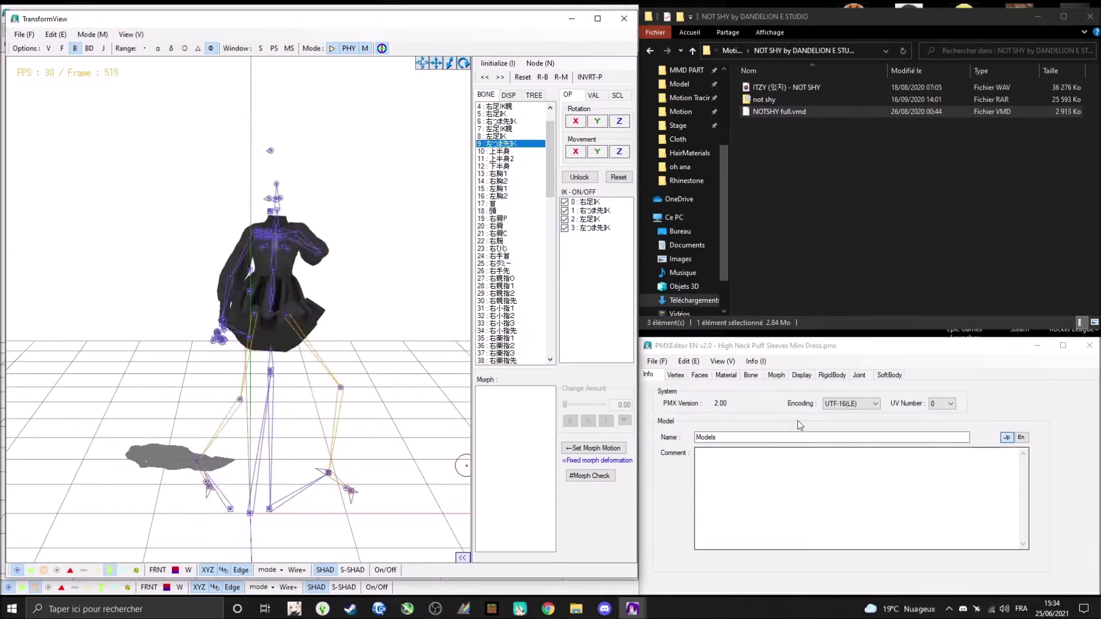
Launch the Semi-Standard Bones plug-in and exclude the master, second upper-body and groove bones.
{"action": "left_click", "coordinate": [688, 361]}
{"action": "left_click", "coordinate": [745, 562]}
{"action": "left_click_drag", "start_coordinate": [201, 140], "coordinate": [681, 142]}
{"action": "left_click", "coordinate": [641, 152]}
{"action": "left_click", "coordinate": [659, 213]}
Also exclude waist, heel IK, toe IK and hand accessory, apply the bones, and close the preview.
{"action": "left_click", "coordinate": [641, 240]}
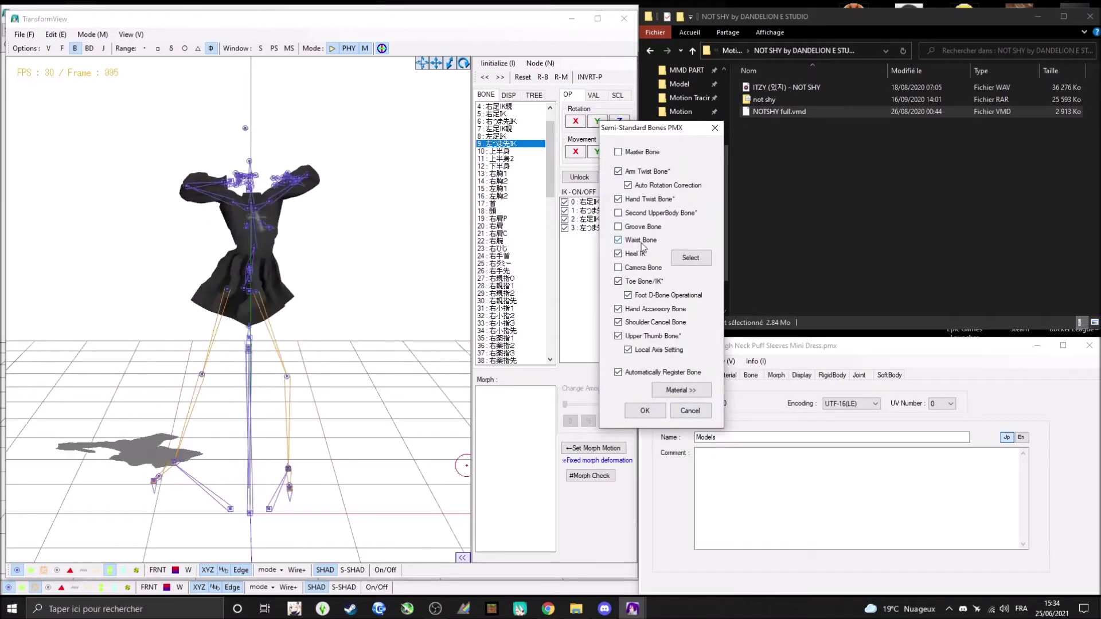
{"action": "left_click", "coordinate": [635, 254]}
{"action": "left_click", "coordinate": [639, 281]}
{"action": "left_click", "coordinate": [646, 309]}
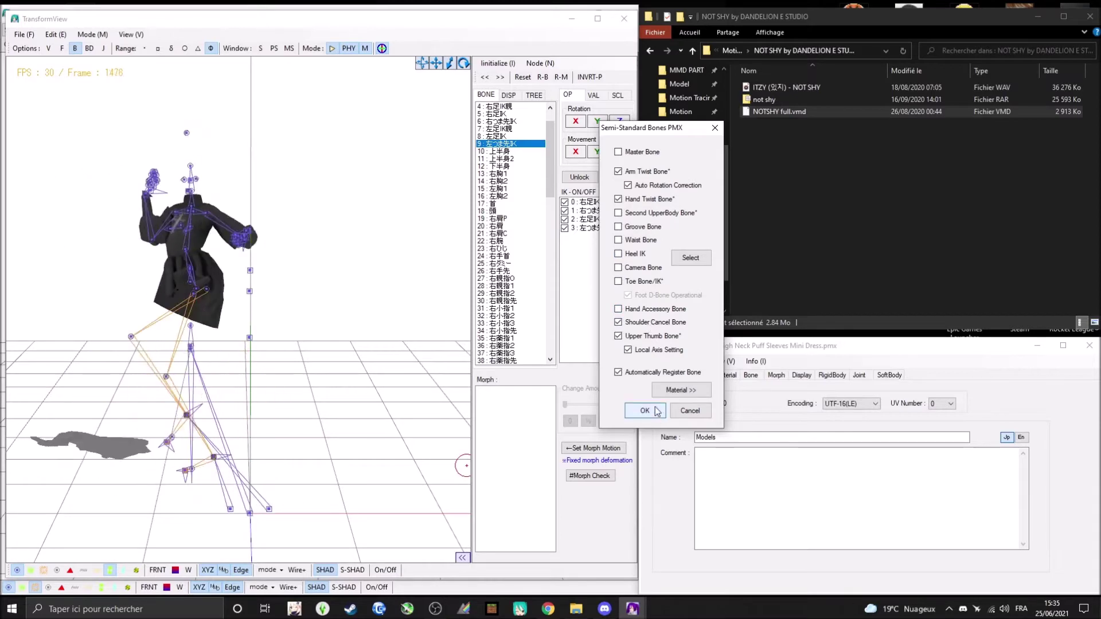
{"action": "left_click", "coordinate": [644, 411]}
{"action": "left_click", "coordinate": [600, 351]}
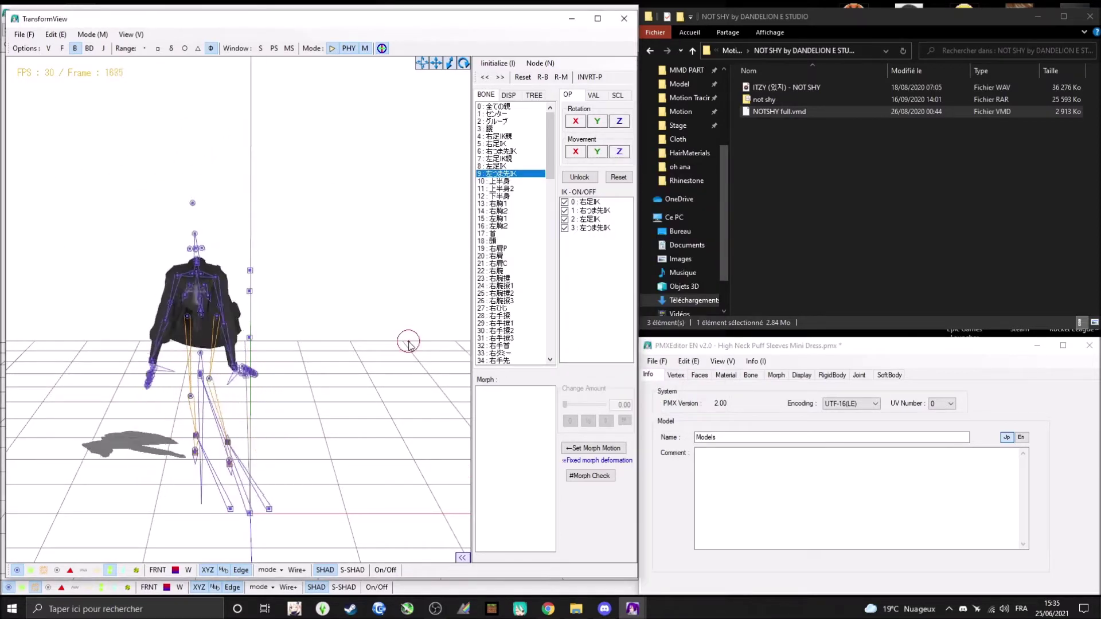
{"action": "left_click", "coordinate": [624, 19]}
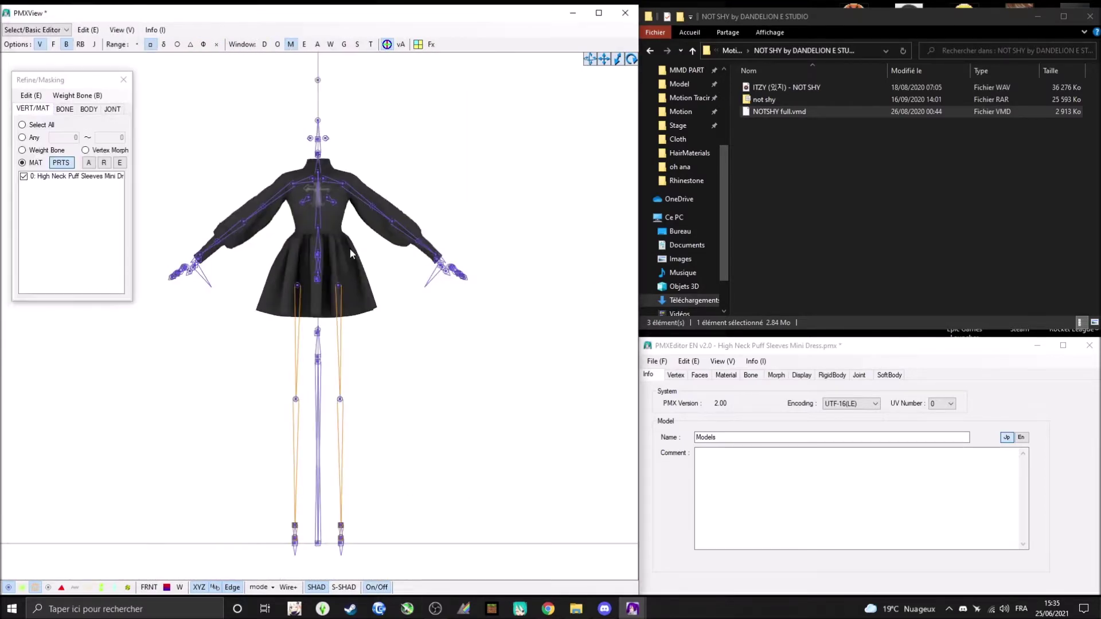
Try weight painting from the Bone list, then run an editing command from the Edit menu.
{"action": "right_click_drag", "start_coordinate": [350, 248], "coordinate": [304, 260]}
{"action": "left_click", "coordinate": [751, 375]}
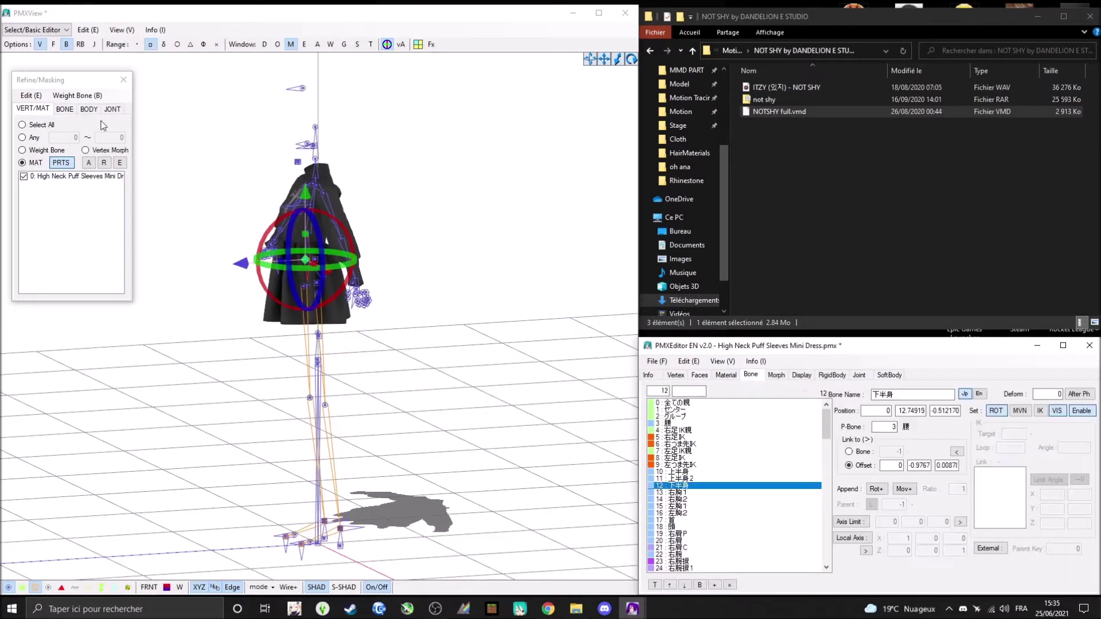
{"action": "left_click", "coordinate": [330, 44]}
{"action": "scroll", "coordinate": [385, 235], "scroll_direction": "up", "scroll_amount": 5}
{"action": "scroll", "coordinate": [422, 277], "scroll_direction": "up", "scroll_amount": 3}
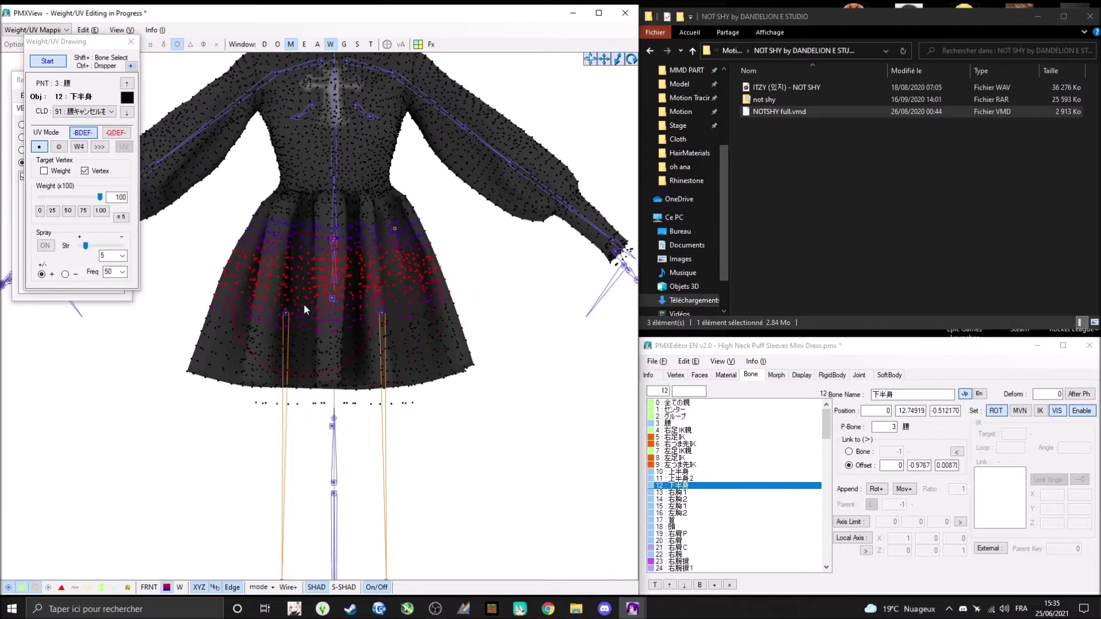
{"action": "left_click", "coordinate": [132, 41]}
{"action": "left_click", "coordinate": [688, 361]}
{"action": "left_click", "coordinate": [875, 499]}
{"action": "left_click", "coordinate": [669, 344]}
Paint the skirt weights onto the lower-body bone 下半身 and finish weight painting.
{"action": "scroll", "coordinate": [324, 246], "scroll_direction": "down", "scroll_amount": 5}
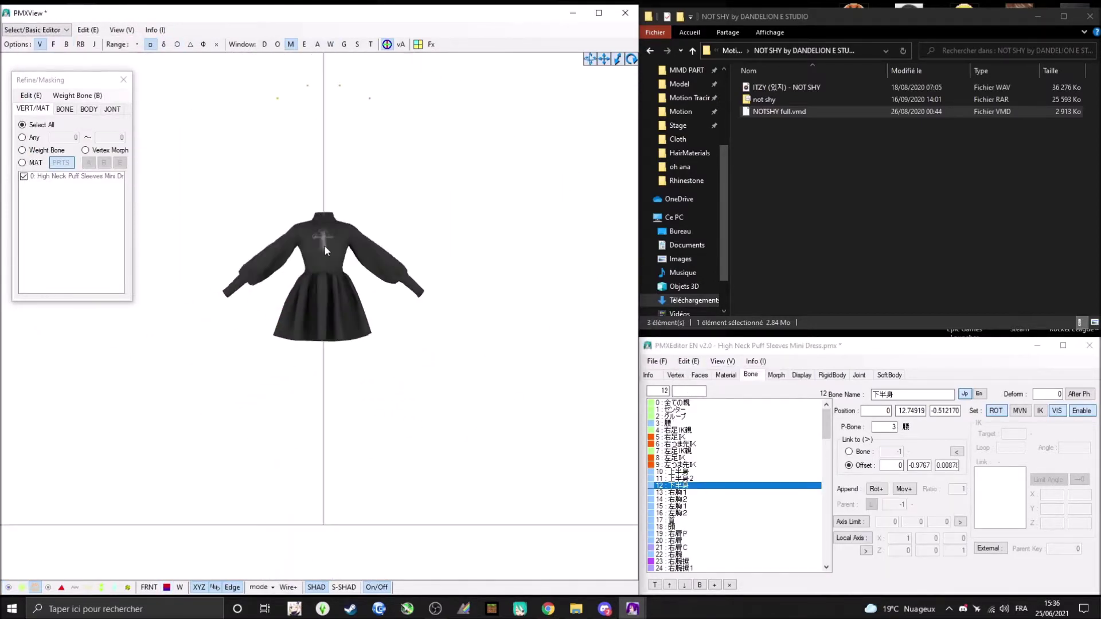
{"action": "key", "text": "XF86AudioLowerVolume"}
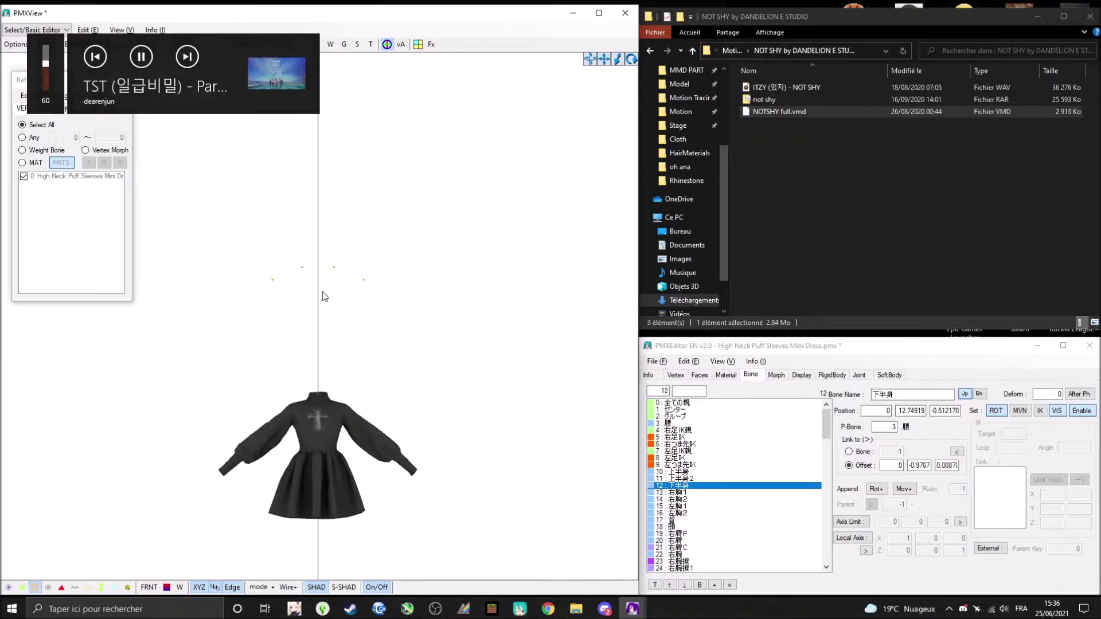
{"action": "scroll", "coordinate": [324, 275], "scroll_direction": "up", "scroll_amount": 2}
{"action": "scroll", "coordinate": [327, 229], "scroll_direction": "up", "scroll_amount": 5}
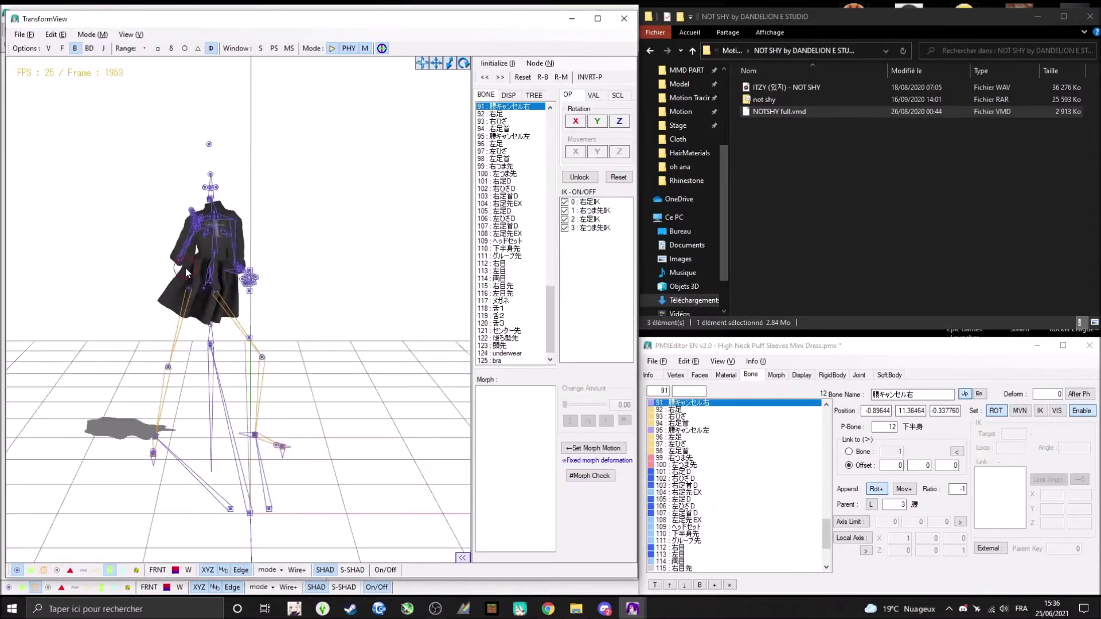
{"action": "scroll", "coordinate": [342, 329], "scroll_direction": "up", "scroll_amount": 5}
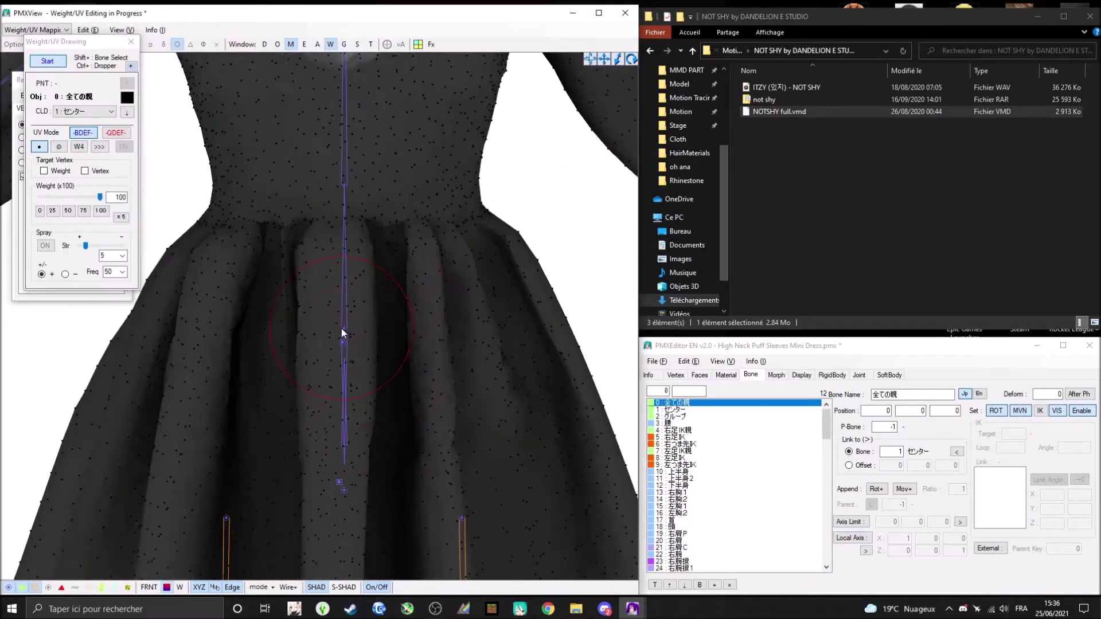
{"action": "left_click", "coordinate": [343, 335], "text": "shift"}
{"action": "scroll", "coordinate": [343, 335], "scroll_direction": "down", "scroll_amount": 5}
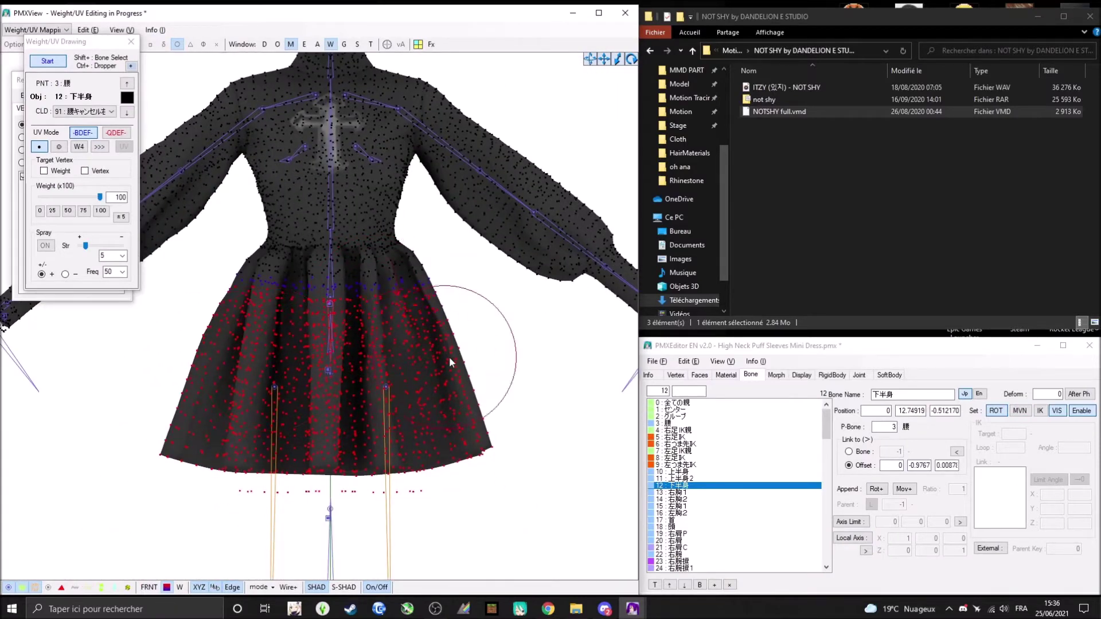
{"action": "left_click", "coordinate": [48, 63]}
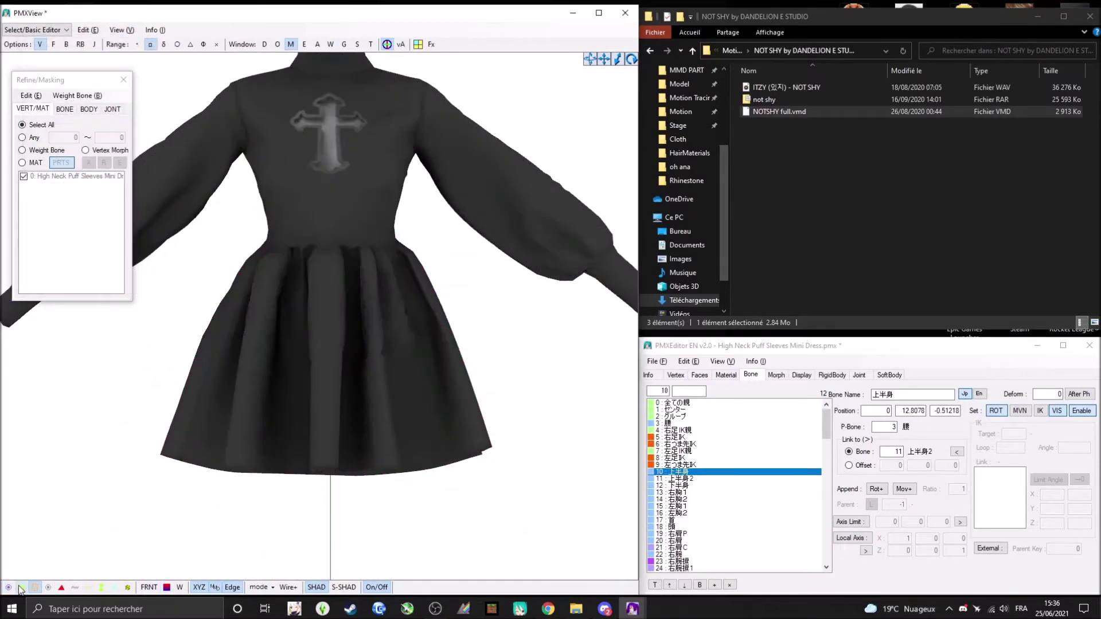
Show the faces and orbit and zoom to inspect the skirt hem.
{"action": "key", "text": "f"}
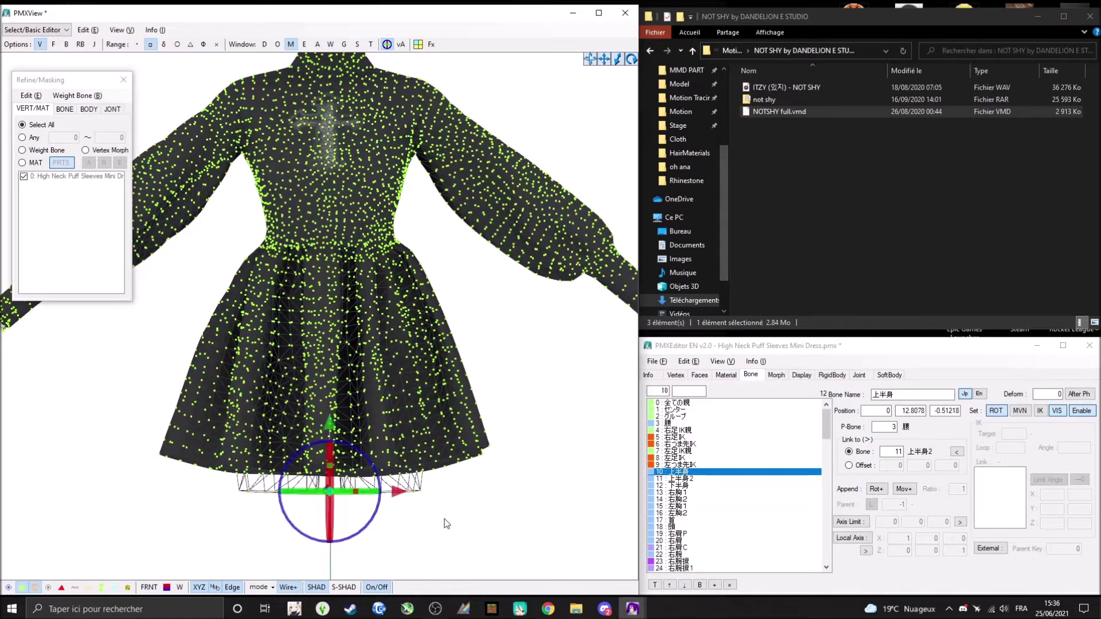
{"action": "scroll", "coordinate": [345, 363], "scroll_direction": "up", "scroll_amount": 5}
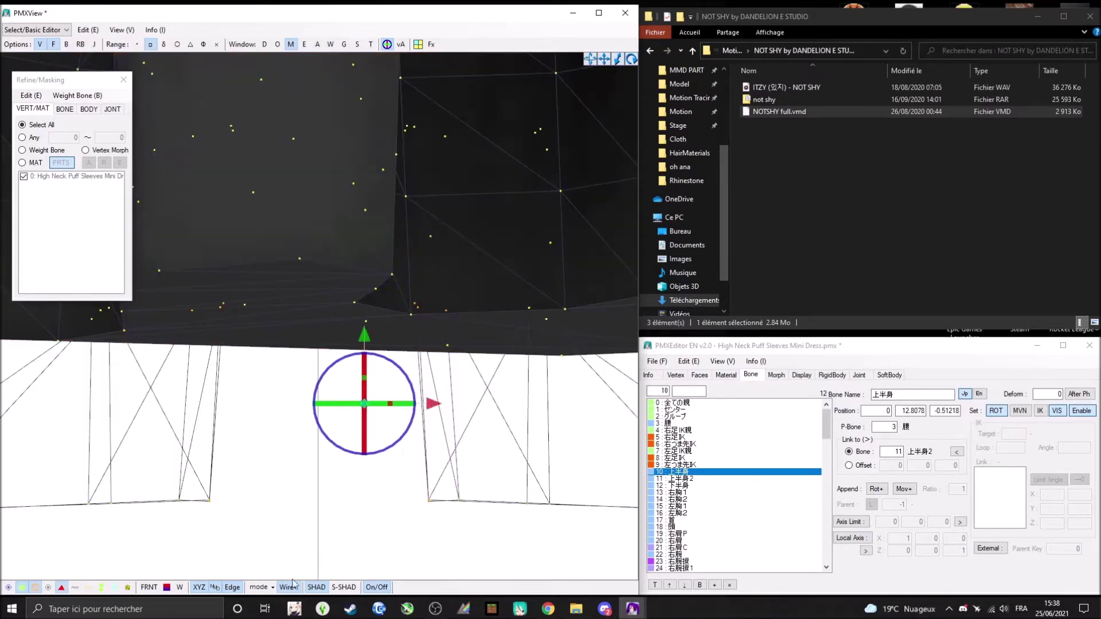
{"action": "scroll", "coordinate": [275, 423], "scroll_direction": "down", "scroll_amount": 5}
{"action": "scroll", "coordinate": [321, 405], "scroll_direction": "up", "scroll_amount": 5}
{"action": "right_click_drag", "start_coordinate": [322, 405], "coordinate": [229, 424]}
{"action": "scroll", "coordinate": [192, 431], "scroll_direction": "up", "scroll_amount": 5}
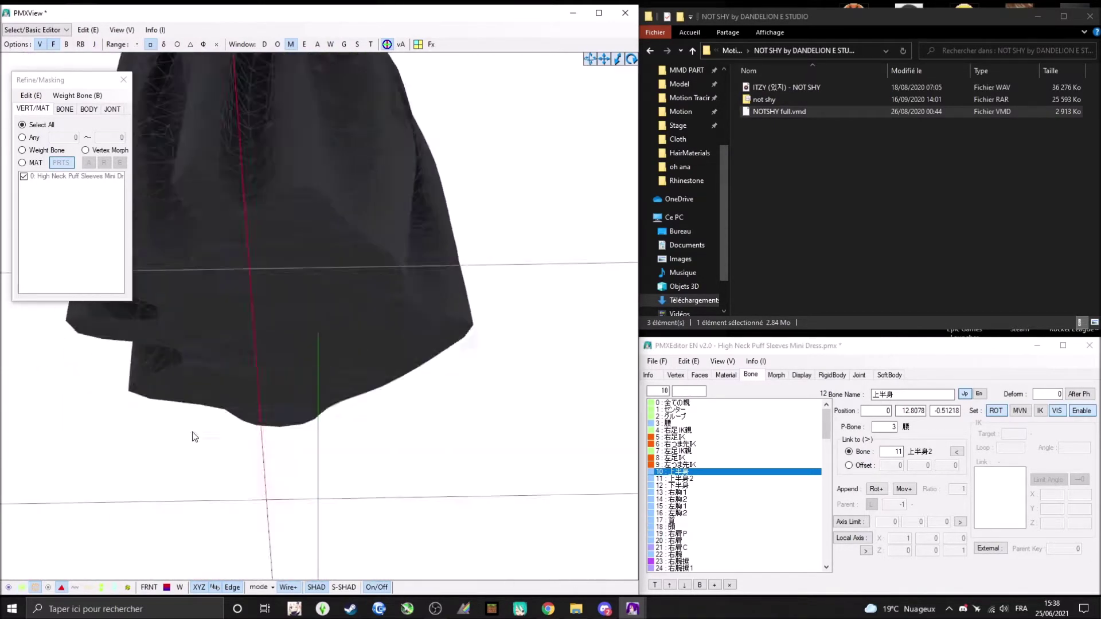
{"action": "scroll", "coordinate": [249, 428], "scroll_direction": "down", "scroll_amount": 3}
{"action": "scroll", "coordinate": [369, 427], "scroll_direction": "down", "scroll_amount": 3}
{"action": "scroll", "coordinate": [273, 389], "scroll_direction": "down", "scroll_amount": 3}
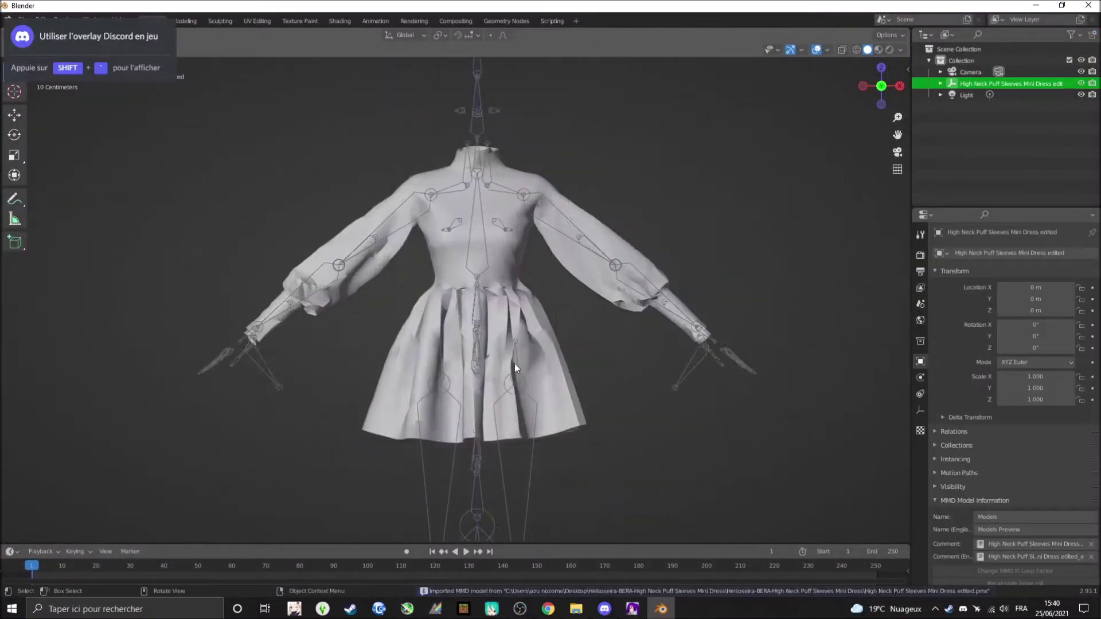
{"action": "middle_click_drag", "start_coordinate": [514, 364], "coordinate": [477, 249]}
Enter Edit Mode on the dress mesh, grow the face selection and open the mesh operations menu.
{"action": "key", "text": "Tab"}
{"action": "key", "text": "ctrl+KP_Add"}
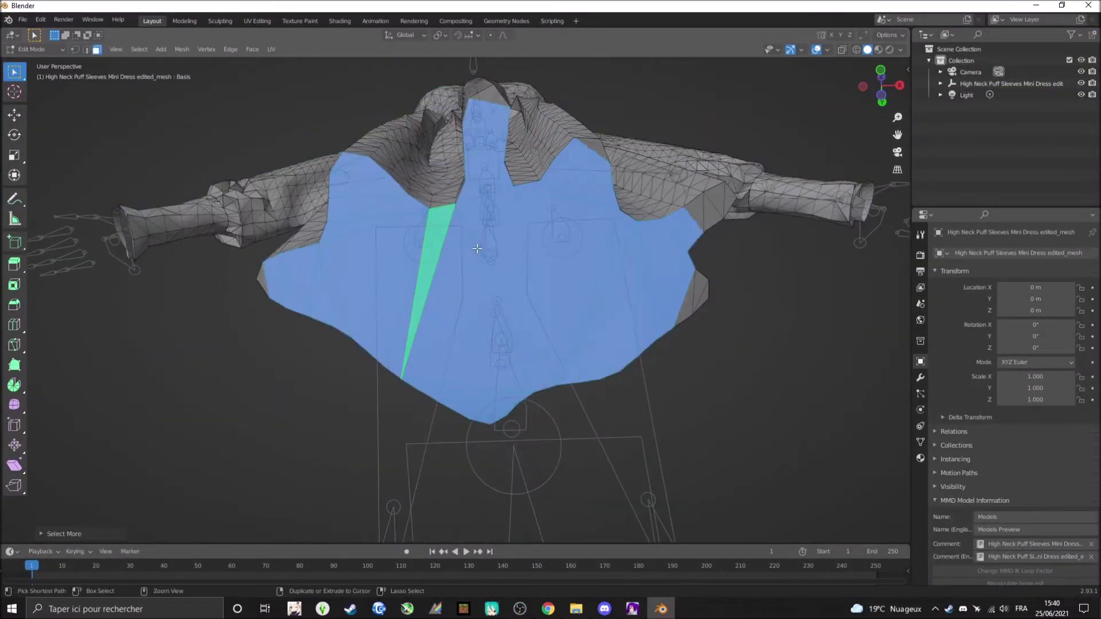
{"action": "key", "text": "x"}
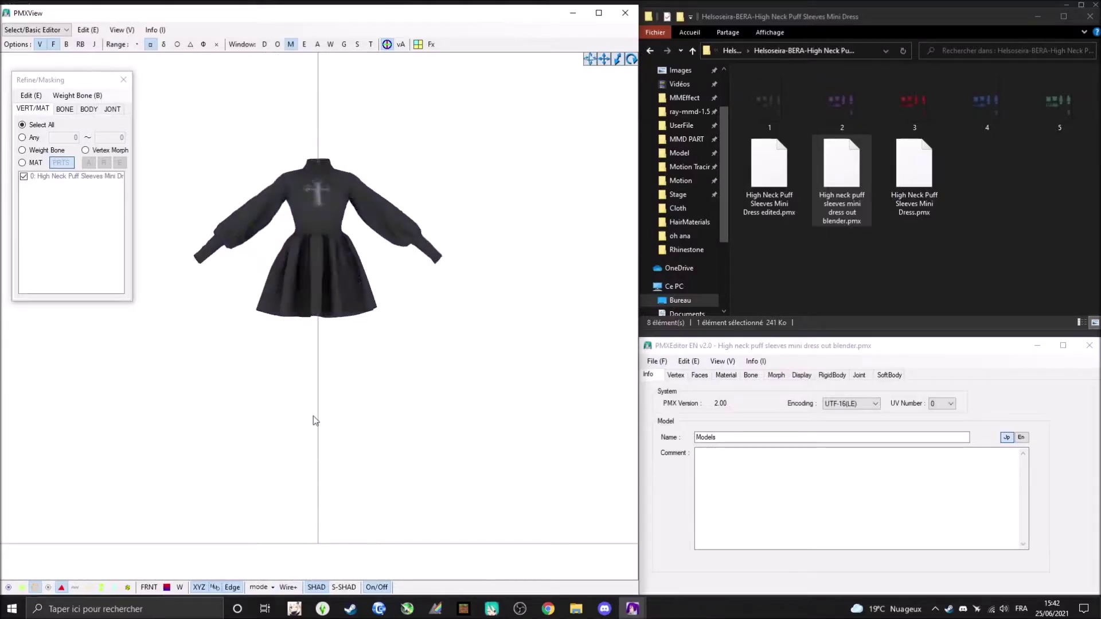
Box-select the skirt vertices, leaving bodice and sleeves unselected, and orbit to verify.
{"action": "scroll", "coordinate": [311, 417], "scroll_direction": "up", "scroll_amount": 6}
{"action": "left_click_drag", "start_coordinate": [146, 446], "coordinate": [688, 491]}
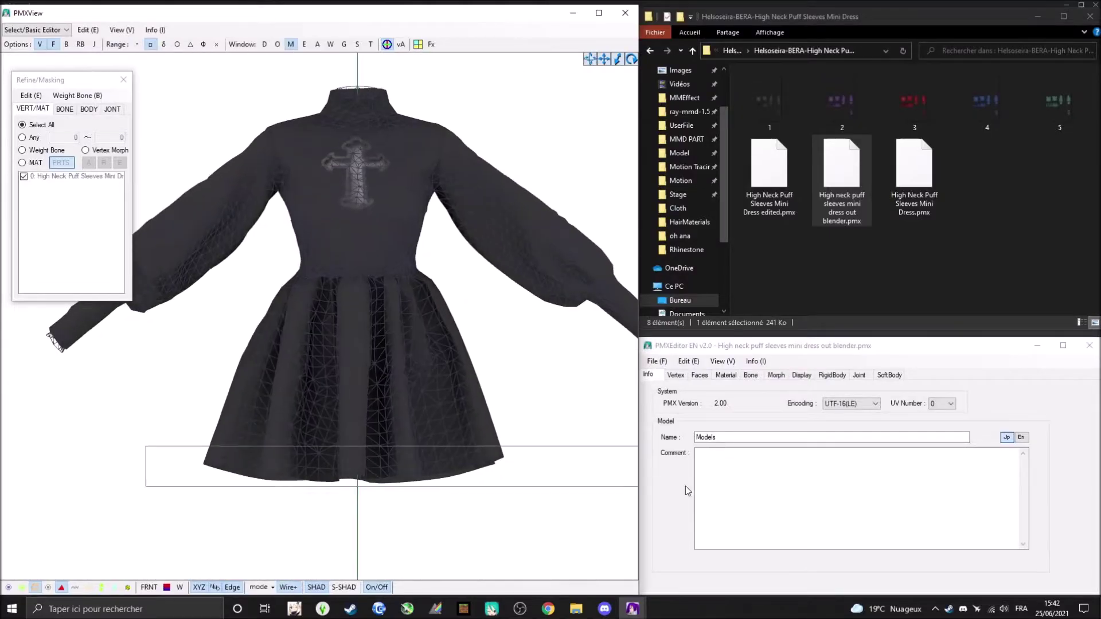
{"action": "left_click_drag", "start_coordinate": [150, 520], "coordinate": [557, 266]}
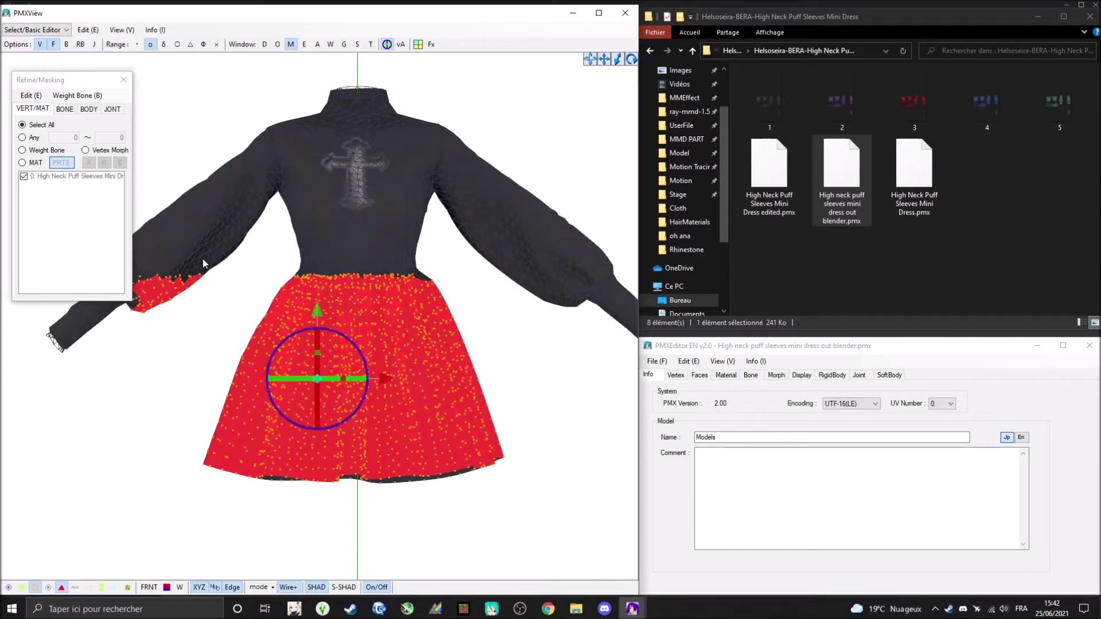
{"action": "scroll", "coordinate": [418, 362], "scroll_direction": "up", "scroll_amount": 2}
{"action": "mouse_move", "coordinate": [363, 367]}
{"action": "right_mouse_down"}
{"action": "mouse_move", "coordinate": [283, 344]}
{"action": "mouse_move", "coordinate": [172, 367]}
{"action": "right_mouse_up"}
{"action": "scroll", "coordinate": [137, 376], "scroll_direction": "up", "scroll_amount": 2}
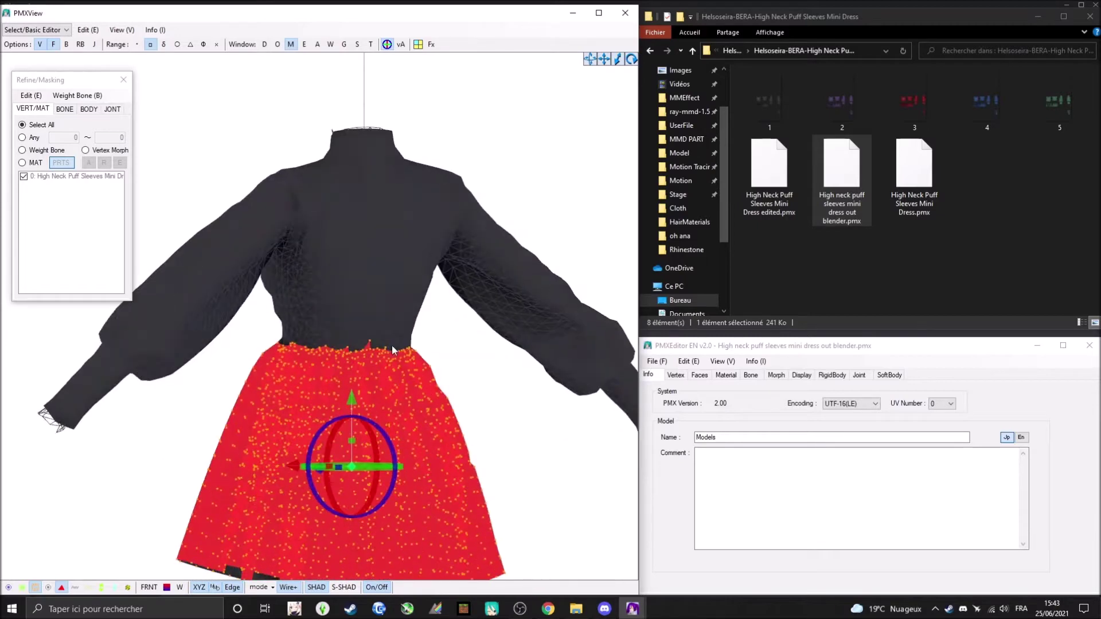
{"action": "scroll", "coordinate": [413, 383], "scroll_direction": "down", "scroll_amount": 3}
{"action": "left_click", "coordinate": [688, 361]}
{"action": "mouse_move", "coordinate": [709, 559]}
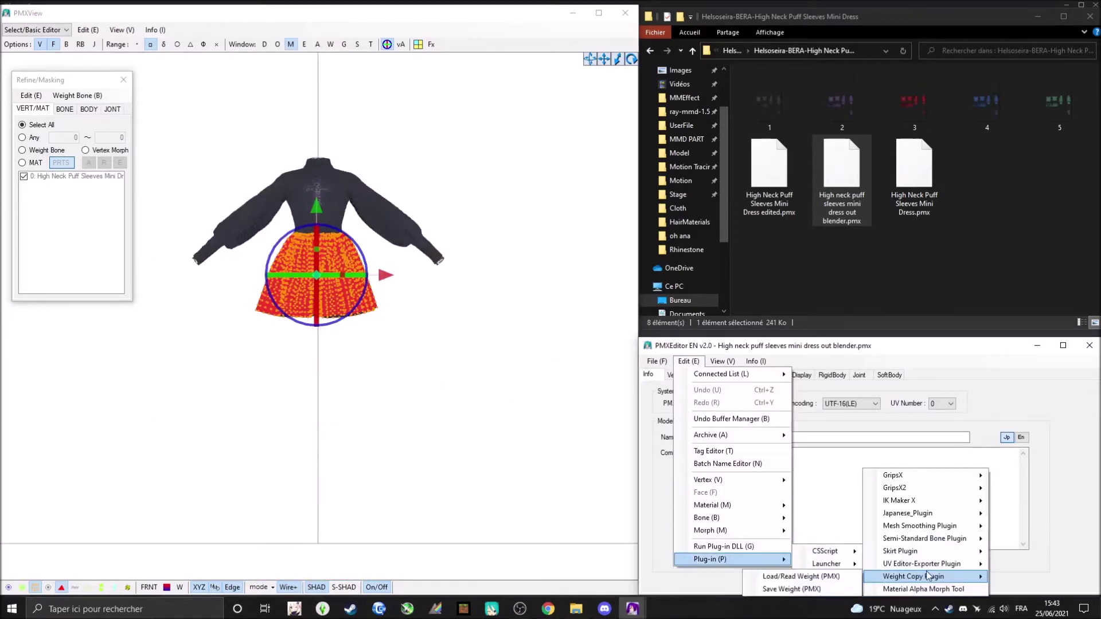
Launch the skirt plug-in, connect it to bone 上半身, and generate anchor points around the skirt.
{"action": "left_click", "coordinate": [900, 551]}
{"action": "left_click", "coordinate": [364, 229]}
{"action": "left_click", "coordinate": [287, 239]}
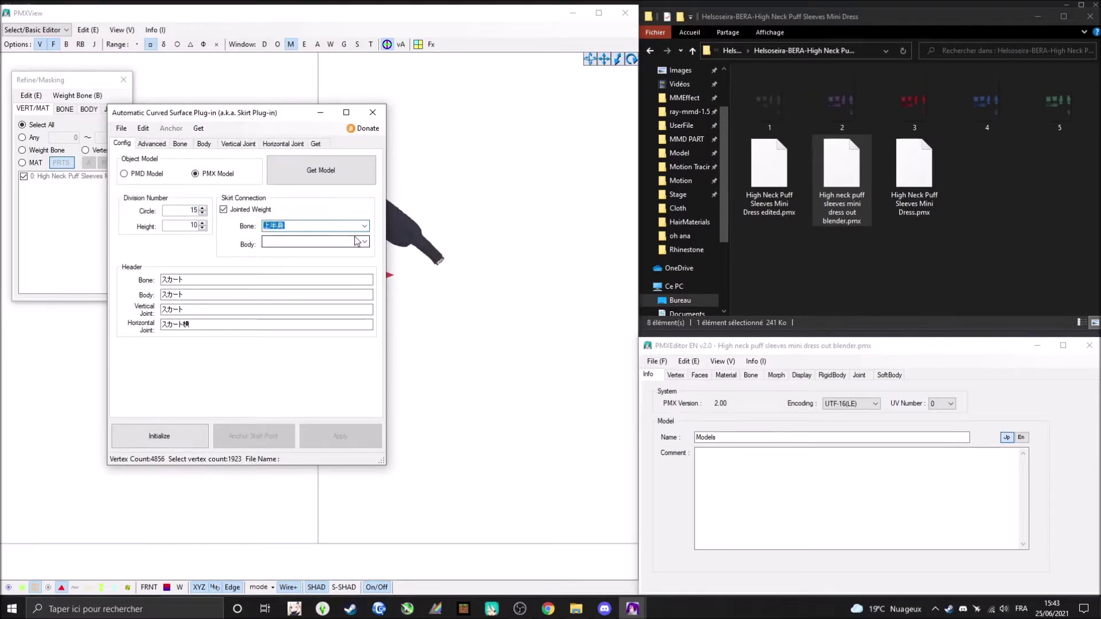
{"action": "left_click", "coordinate": [159, 436]}
{"action": "left_click", "coordinate": [254, 436]}
{"action": "scroll", "coordinate": [453, 401], "scroll_direction": "up", "scroll_amount": 3}
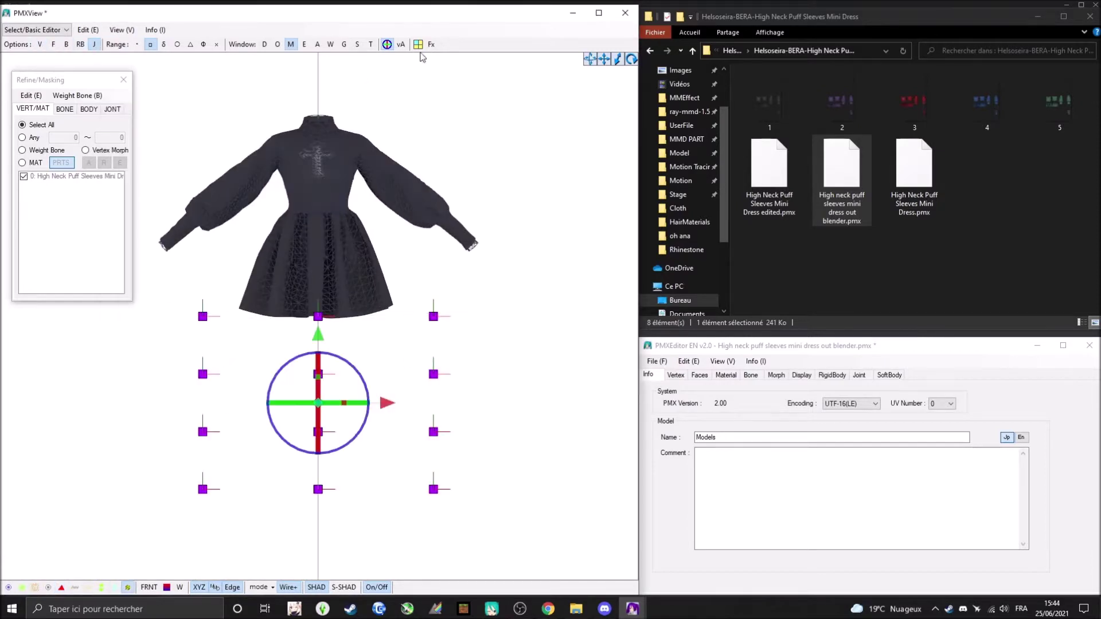
{"action": "scroll", "coordinate": [411, 381], "scroll_direction": "up", "scroll_amount": 3}
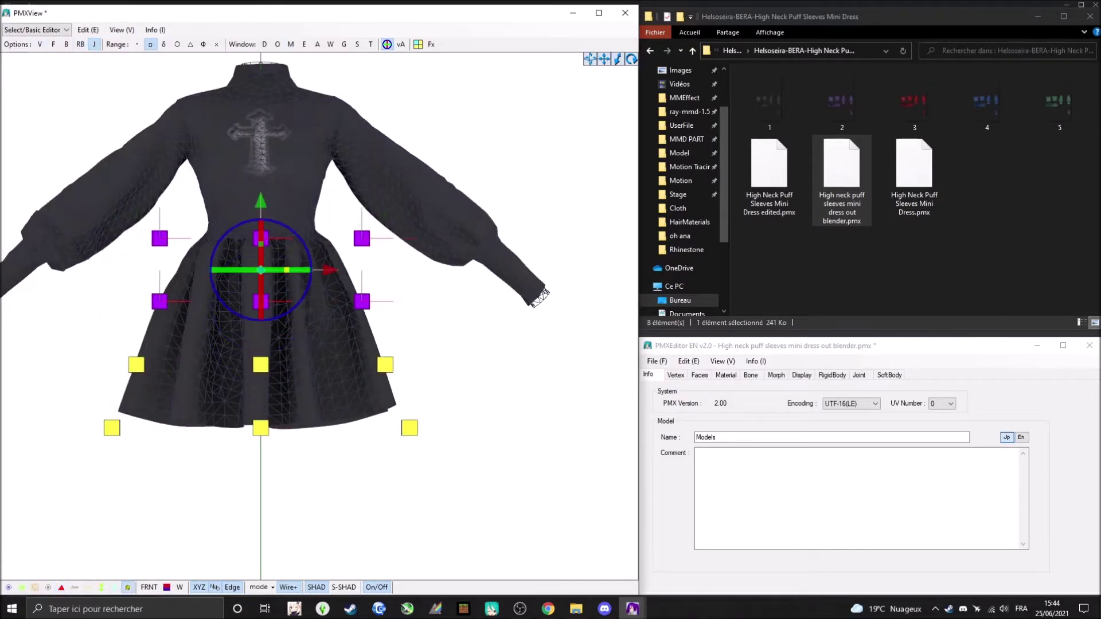
{"action": "right_click_drag", "start_coordinate": [344, 214], "coordinate": [370, 373]}
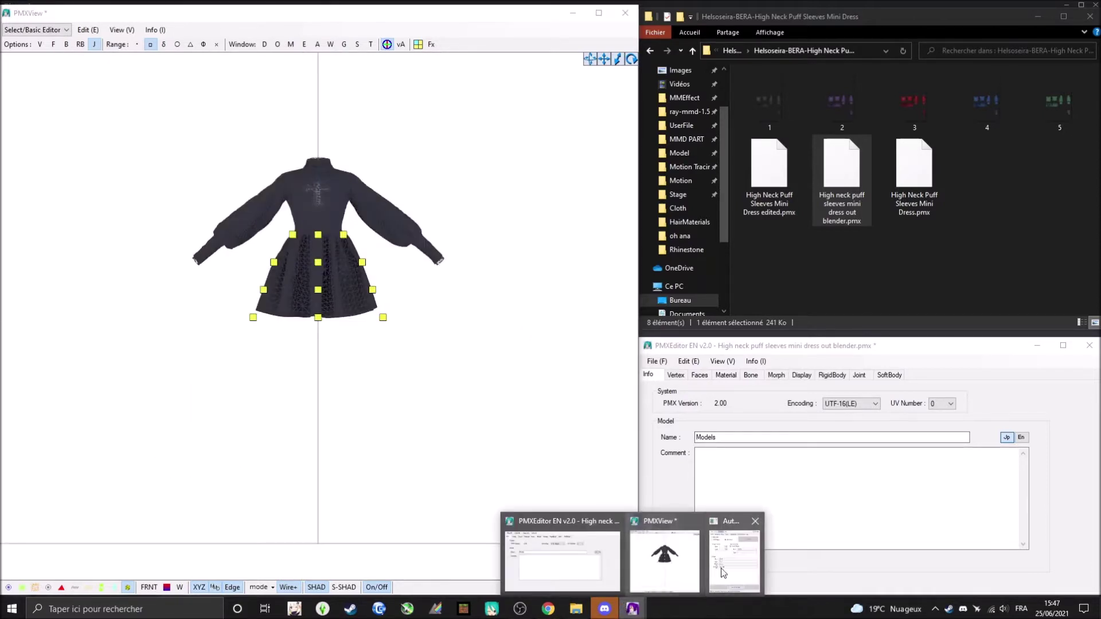
{"action": "left_click", "coordinate": [745, 559]}
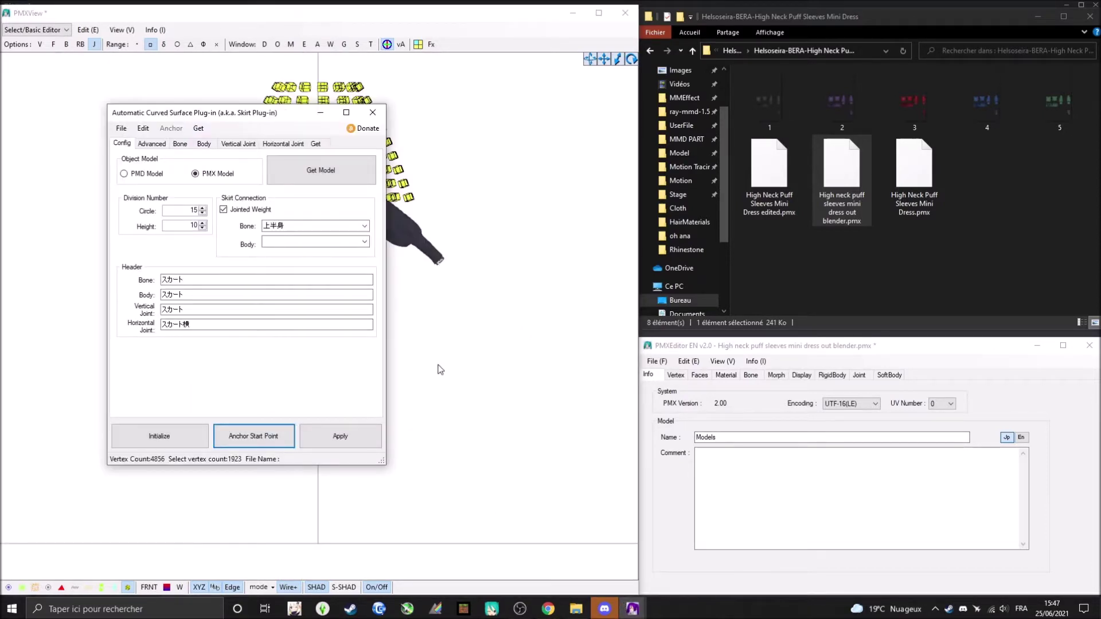
{"action": "scroll", "coordinate": [328, 335], "scroll_direction": "up", "scroll_amount": 5}
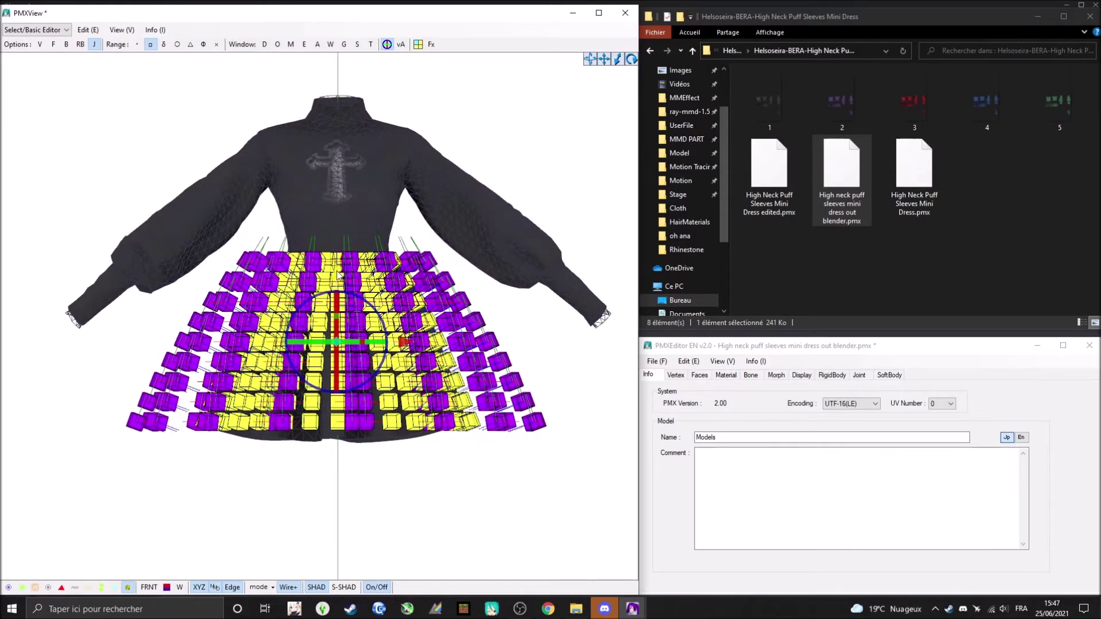
Hide joint display and show bones, orbiting and zooming to inspect the skirt bone chains.
{"action": "right_click_drag", "start_coordinate": [361, 344], "coordinate": [361, 258]}
{"action": "scroll", "coordinate": [321, 315], "scroll_direction": "up", "scroll_amount": 5}
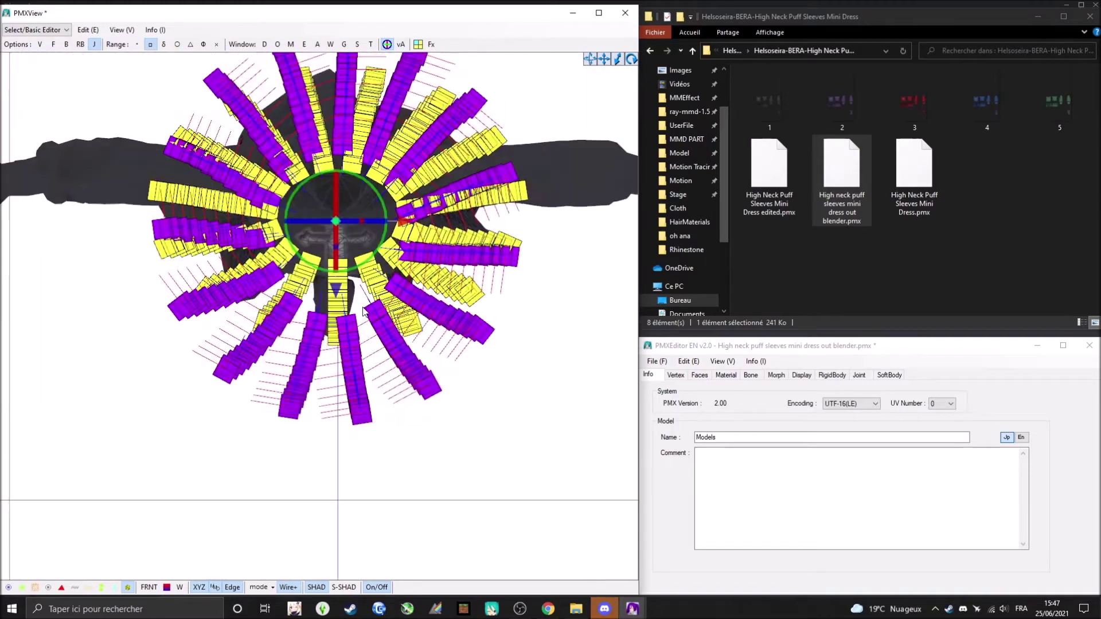
{"action": "left_click_drag", "start_coordinate": [310, 391], "coordinate": [314, 370]}
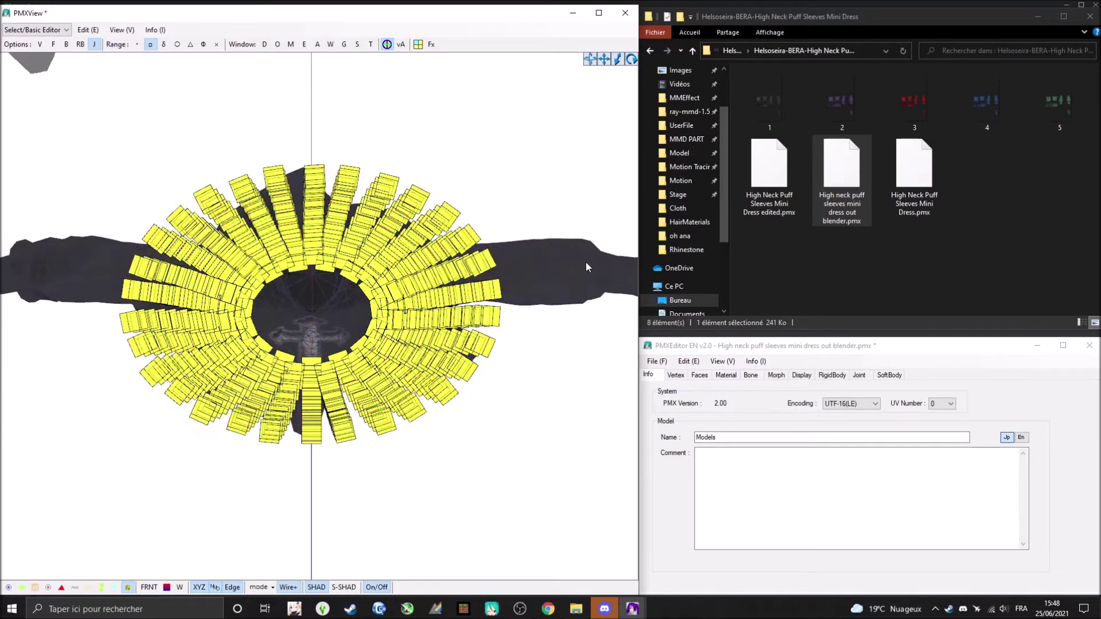
{"action": "left_click", "coordinate": [90, 44]}
{"action": "left_click", "coordinate": [66, 44]}
{"action": "scroll", "coordinate": [361, 160], "scroll_direction": "up", "scroll_amount": 5}
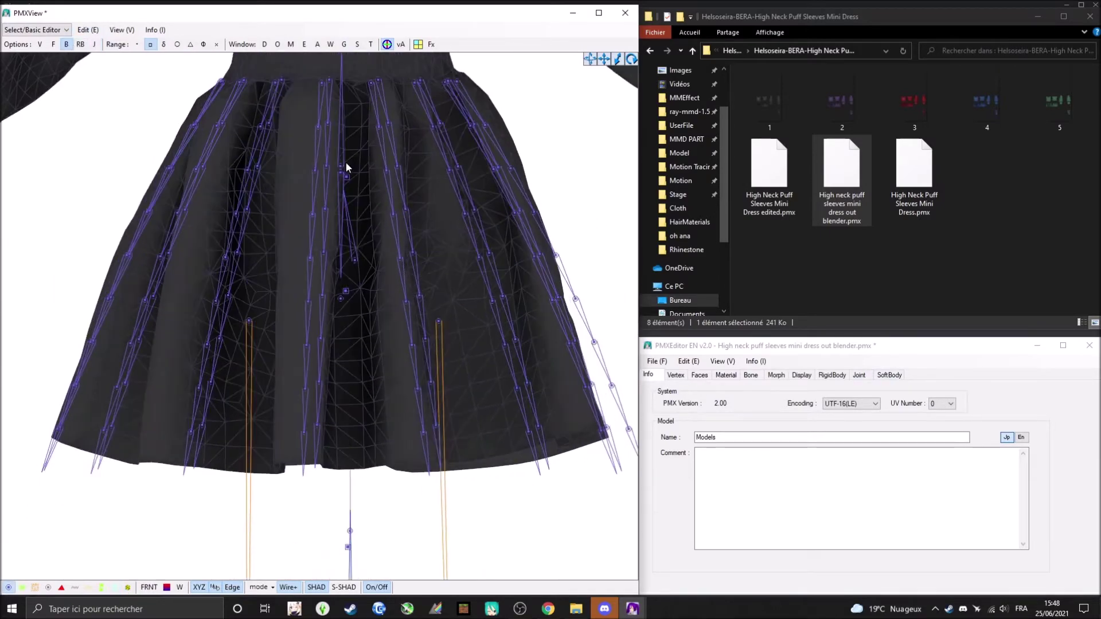
{"action": "scroll", "coordinate": [430, 137], "scroll_direction": "down", "scroll_amount": 5}
{"action": "scroll", "coordinate": [401, 262], "scroll_direction": "up", "scroll_amount": 4}
{"action": "right_click_drag", "start_coordinate": [401, 263], "coordinate": [331, 234]}
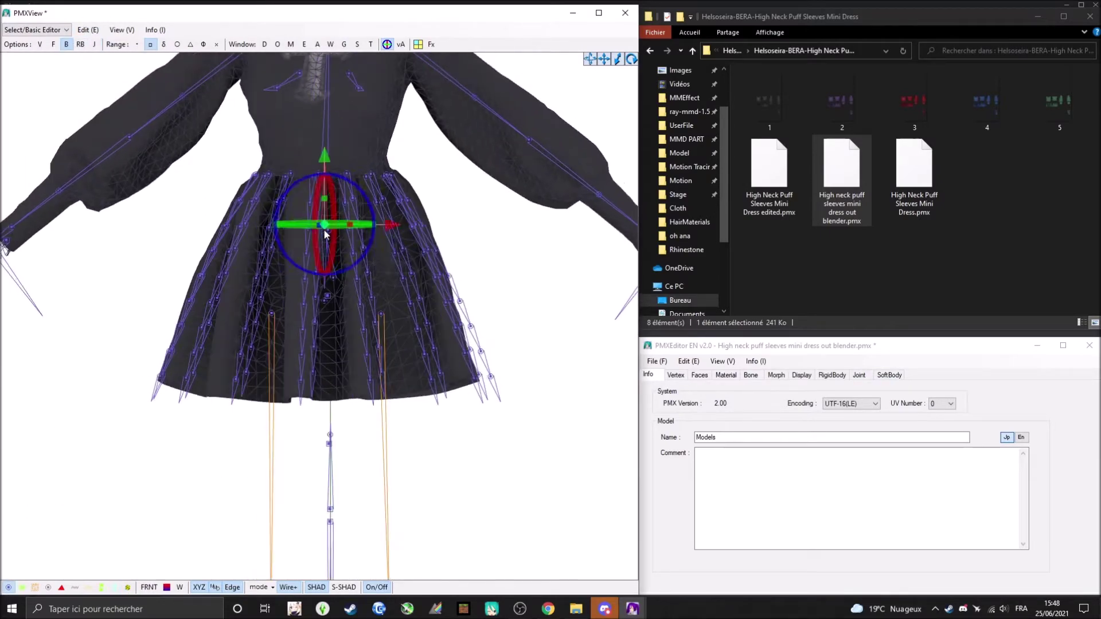
{"action": "scroll", "coordinate": [382, 312], "scroll_direction": "down", "scroll_amount": 3}
{"action": "scroll", "coordinate": [320, 192], "scroll_direction": "down", "scroll_amount": 3}
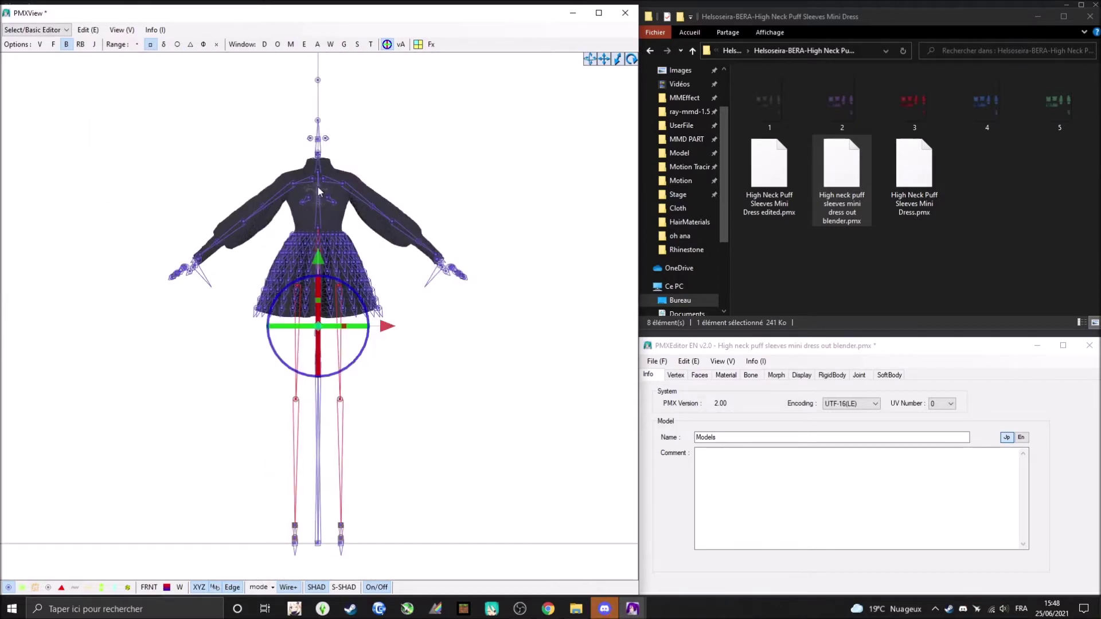
Create bone-following rigid bodies for the model's bones.
{"action": "left_click", "coordinate": [519, 609]}
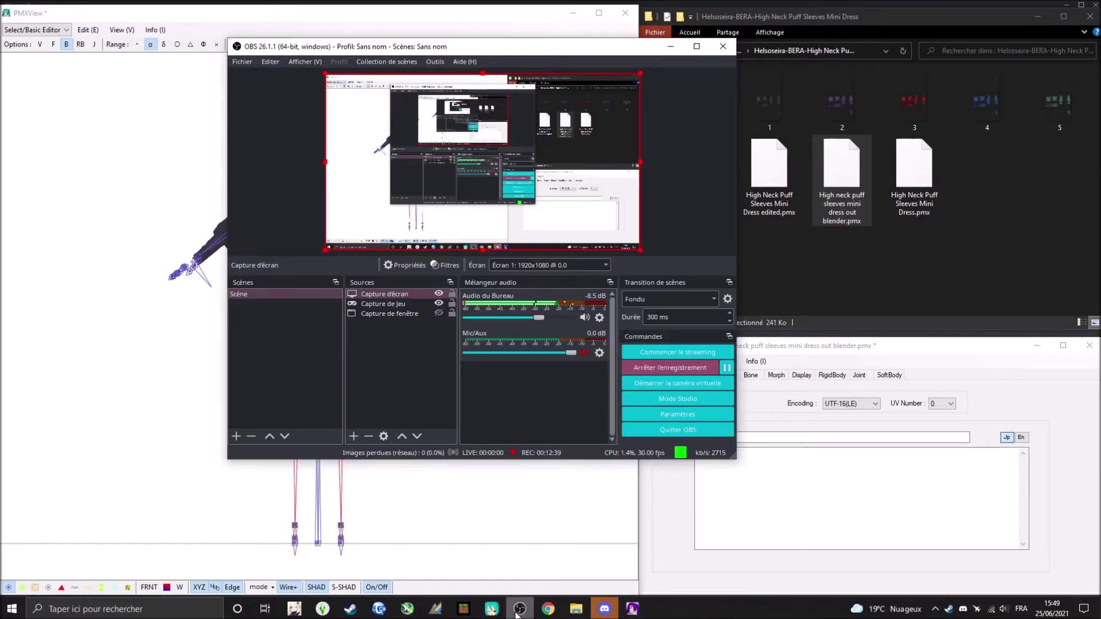
{"action": "scroll", "coordinate": [465, 485], "scroll_direction": "up", "scroll_amount": 2}
{"action": "left_click", "coordinate": [87, 30]}
{"action": "left_click", "coordinate": [323, 320]}
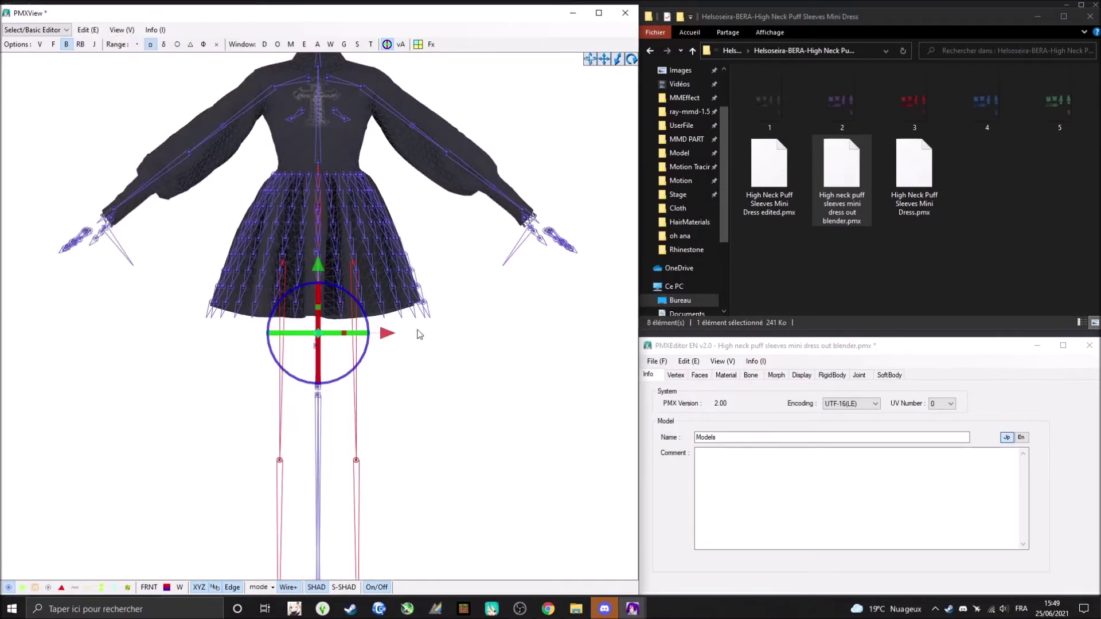
Inspect the new rigid bodies and enter .8 for the 右足 rigid body.
{"action": "right_click_drag", "start_coordinate": [413, 386], "coordinate": [350, 383]}
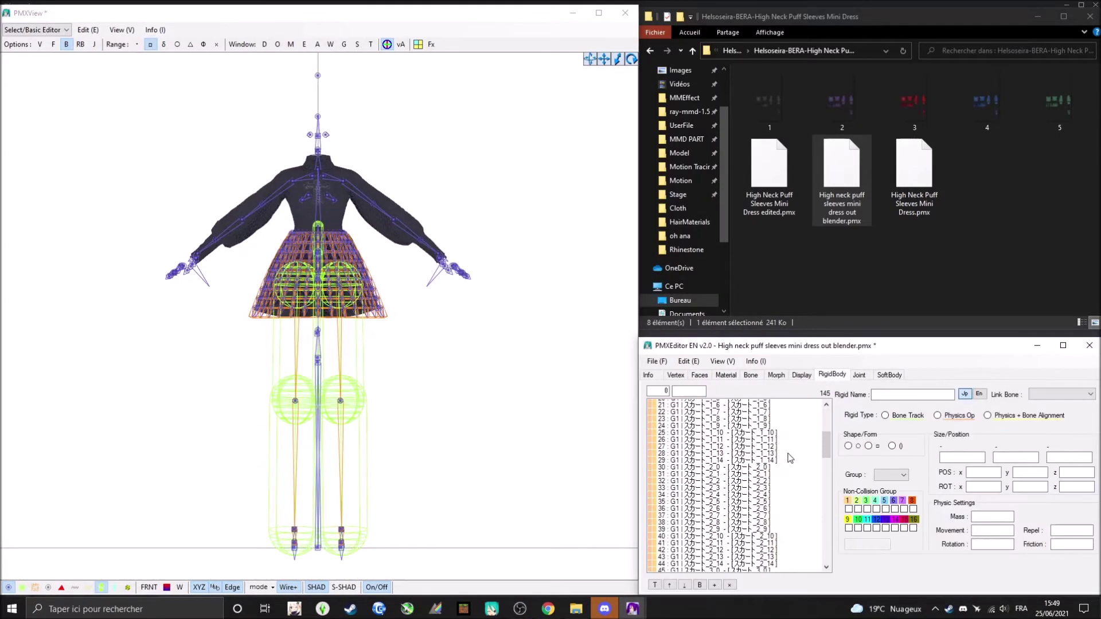
{"action": "left_click", "coordinate": [653, 585]}
{"action": "left_click", "coordinate": [714, 417]}
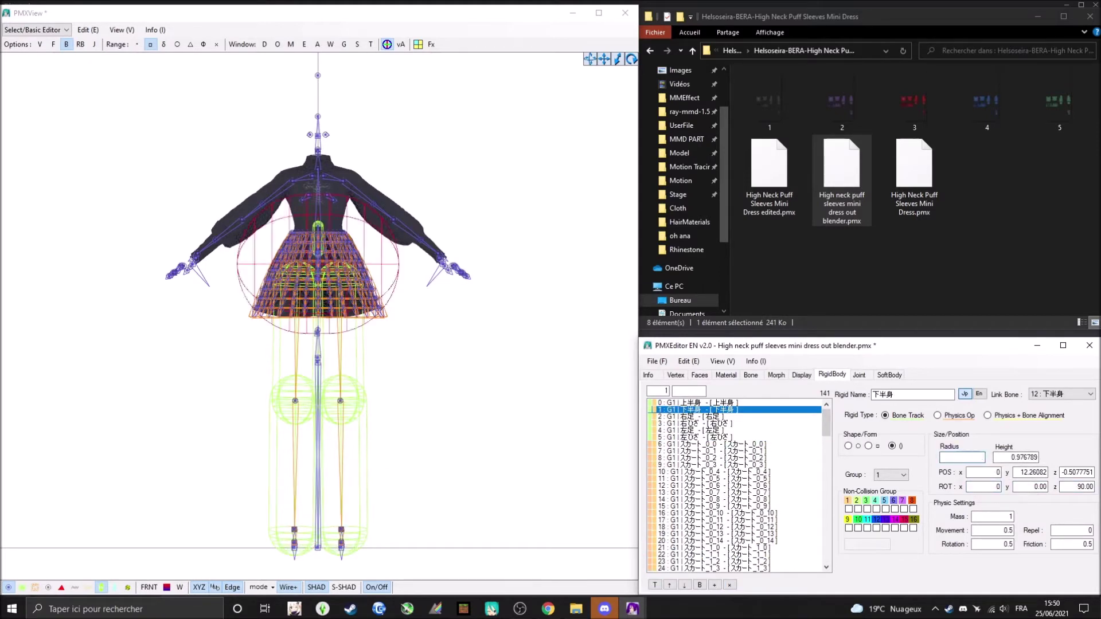
{"action": "scroll", "coordinate": [339, 298], "scroll_direction": "up", "scroll_amount": 5}
{"action": "type", "text": ".8"}
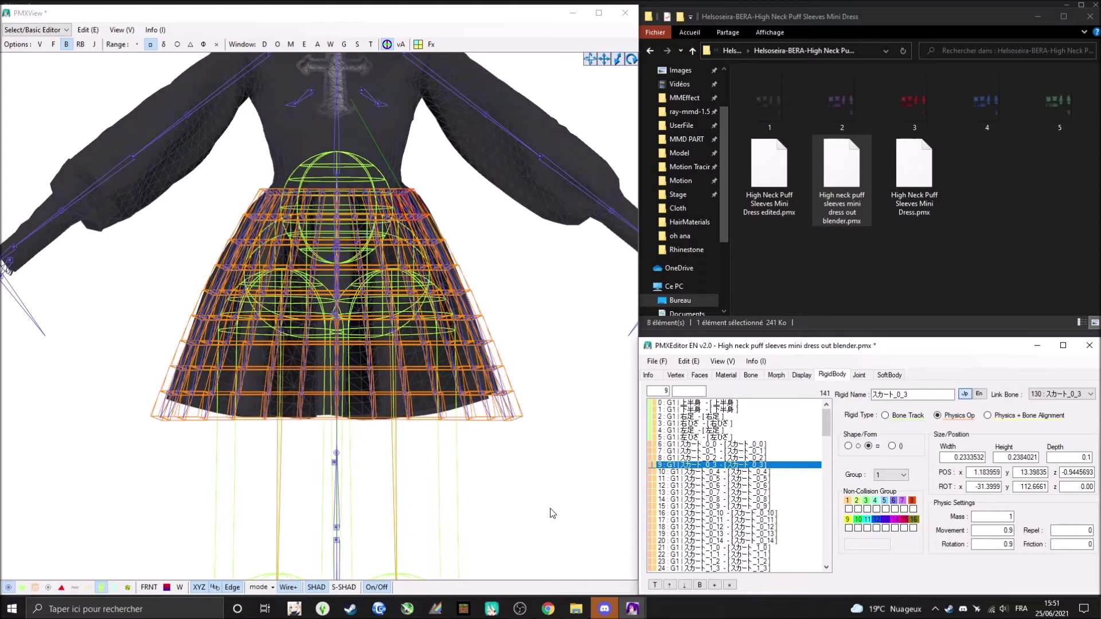
{"action": "left_click", "coordinate": [371, 44]}
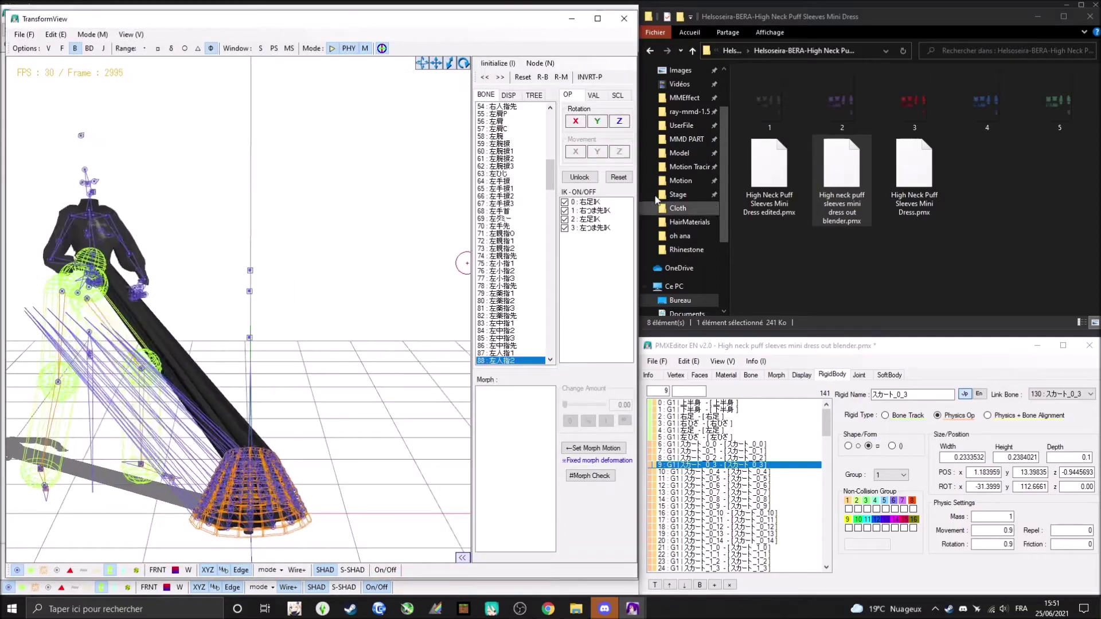
Select the skirt joints attached to 上半身 and hide bones and rigid bodies in the physics preview.
{"action": "left_click", "coordinate": [859, 375]}
{"action": "left_click_drag", "start_coordinate": [677, 403], "coordinate": [677, 499]}
{"action": "left_click", "coordinate": [945, 412]}
{"action": "left_click", "coordinate": [914, 421]}
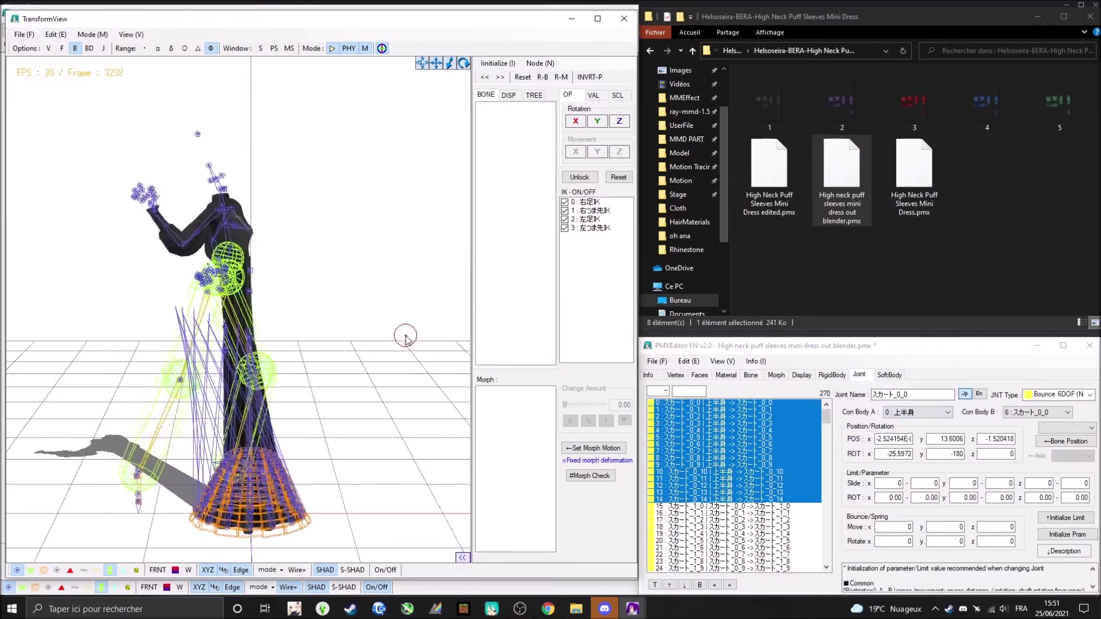
{"action": "left_click", "coordinate": [117, 574]}
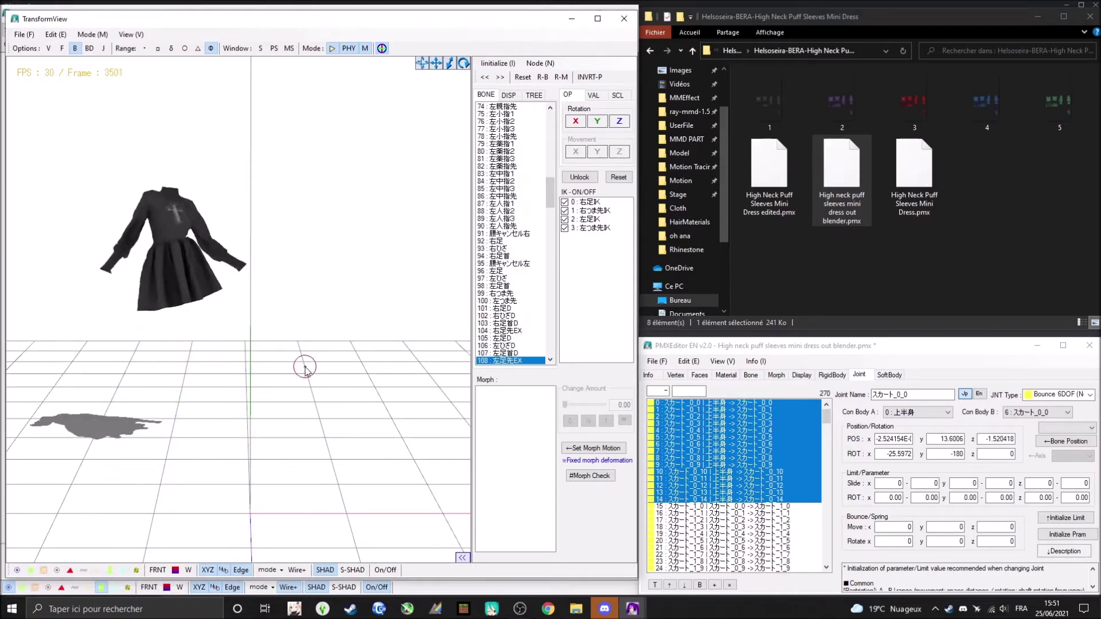
{"action": "scroll", "coordinate": [740, 488], "scroll_direction": "down", "scroll_amount": 10}
Select joints 135 through the last joint and set their slide limits to -1 and 1.
{"action": "left_click", "coordinate": [784, 445]}
{"action": "key", "text": "shift+End"}
{"action": "left_click", "coordinate": [893, 483]}
{"action": "type", "text": "-1"}
{"action": "key", "text": "Tab"}
{"action": "type", "text": "1"}
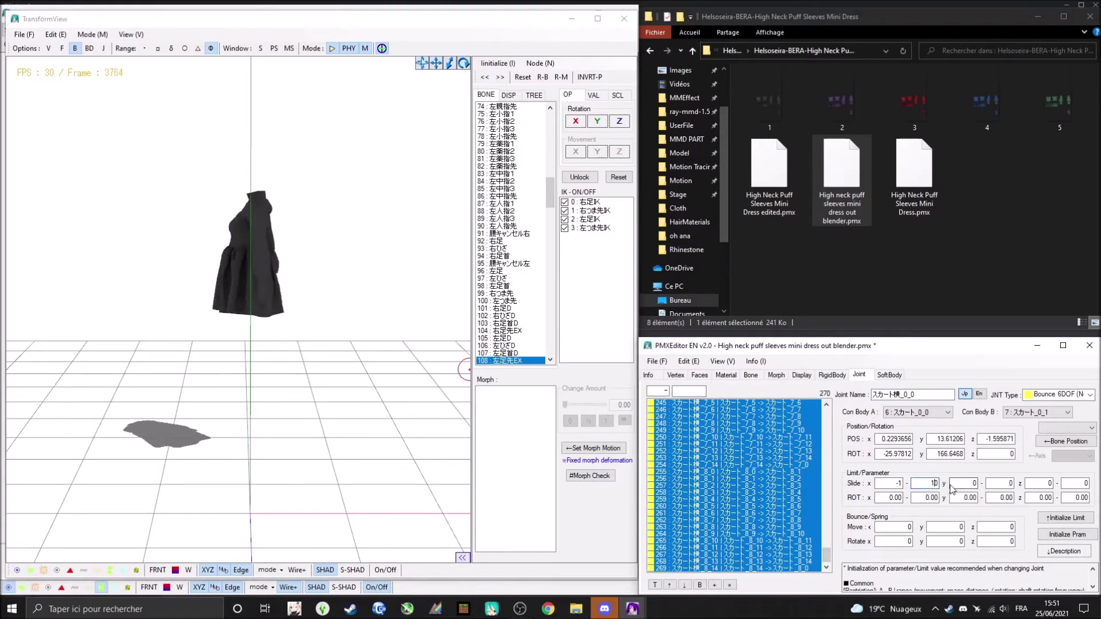
{"action": "type", "text": "1"}
{"action": "key", "text": "Tab"}
{"action": "type", "text": "-1"}
{"action": "left_click", "coordinate": [426, 321]}
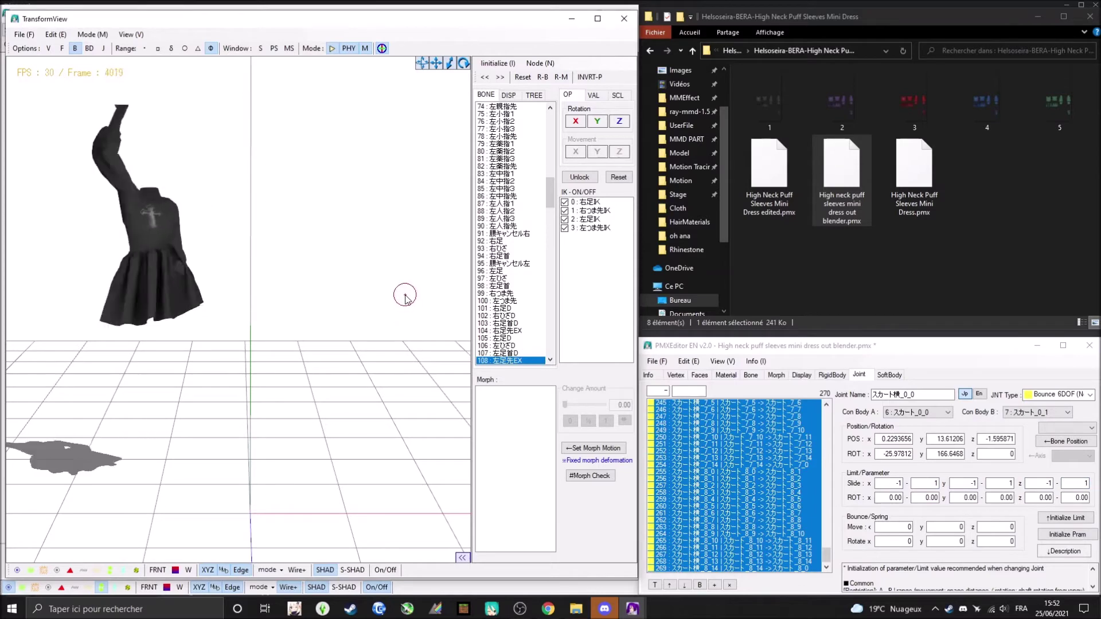
{"action": "left_click", "coordinate": [18, 570]}
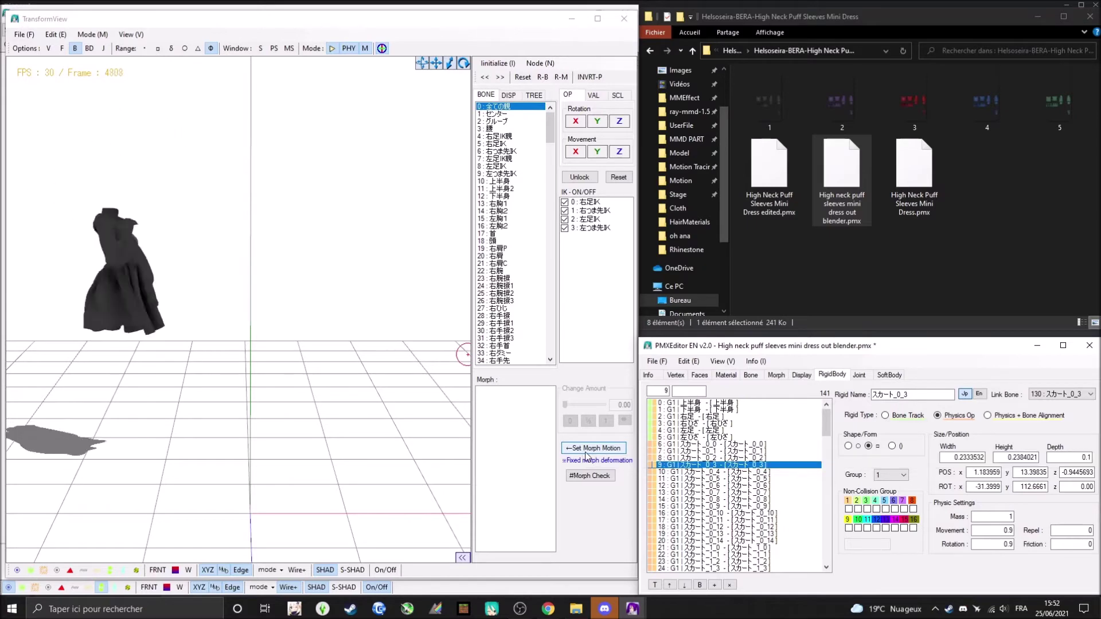
Select the skirt rigid bodies down to スカート_7 and set rotation damping 0.999999.
{"action": "left_click", "coordinate": [716, 444]}
{"action": "double_click", "coordinate": [871, 339]}
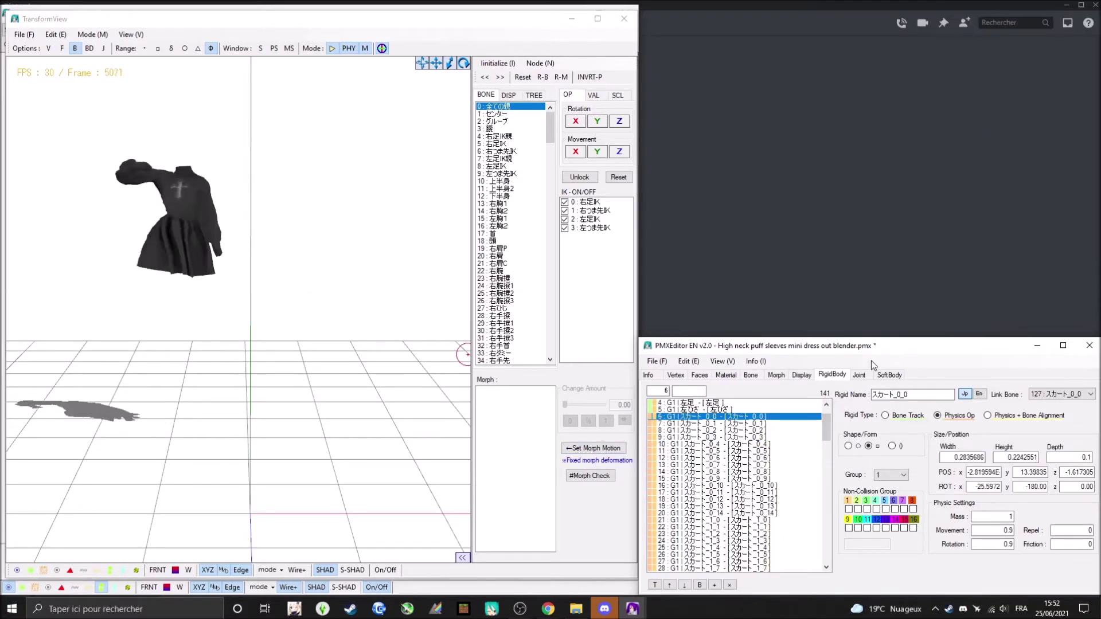
{"action": "key", "text": "shift+End"}
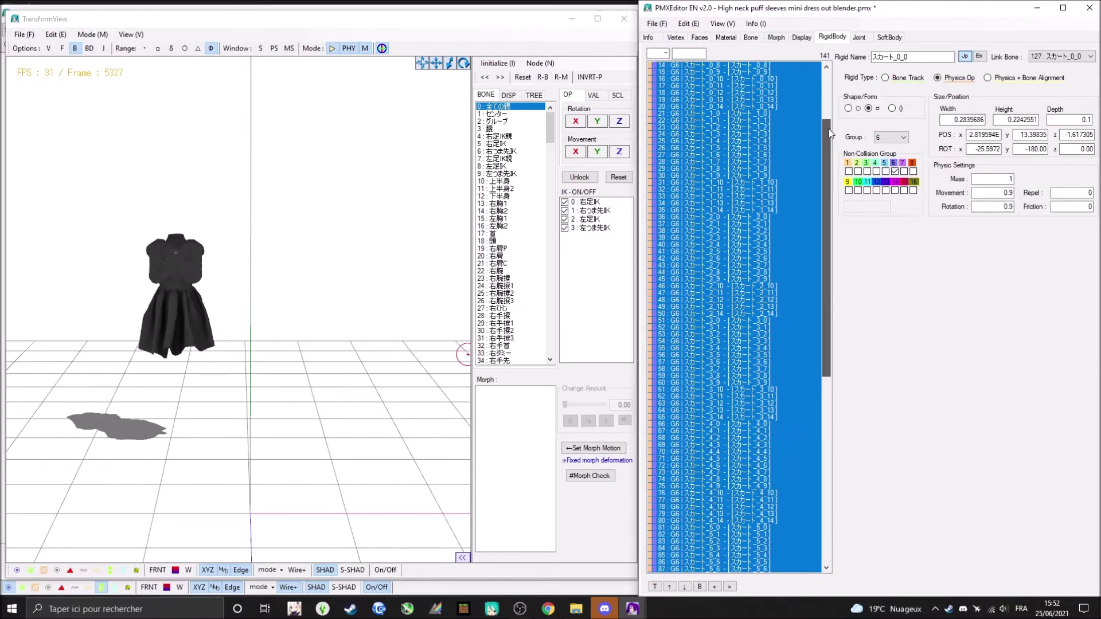
{"action": "left_click", "coordinate": [717, 369], "text": "shift"}
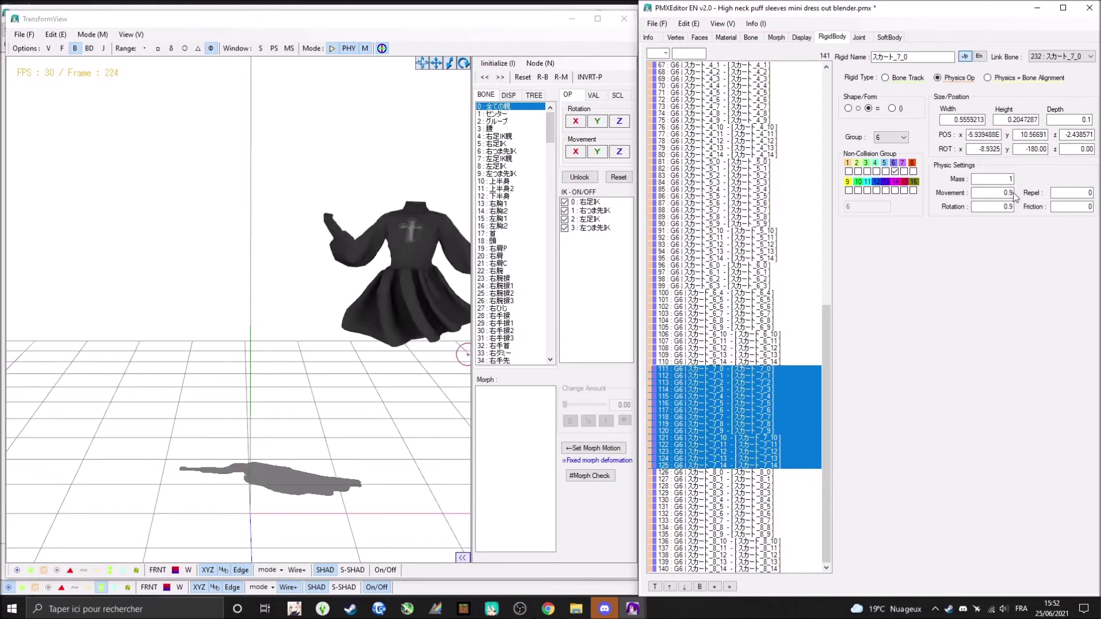
{"action": "type", "text": "99999"}
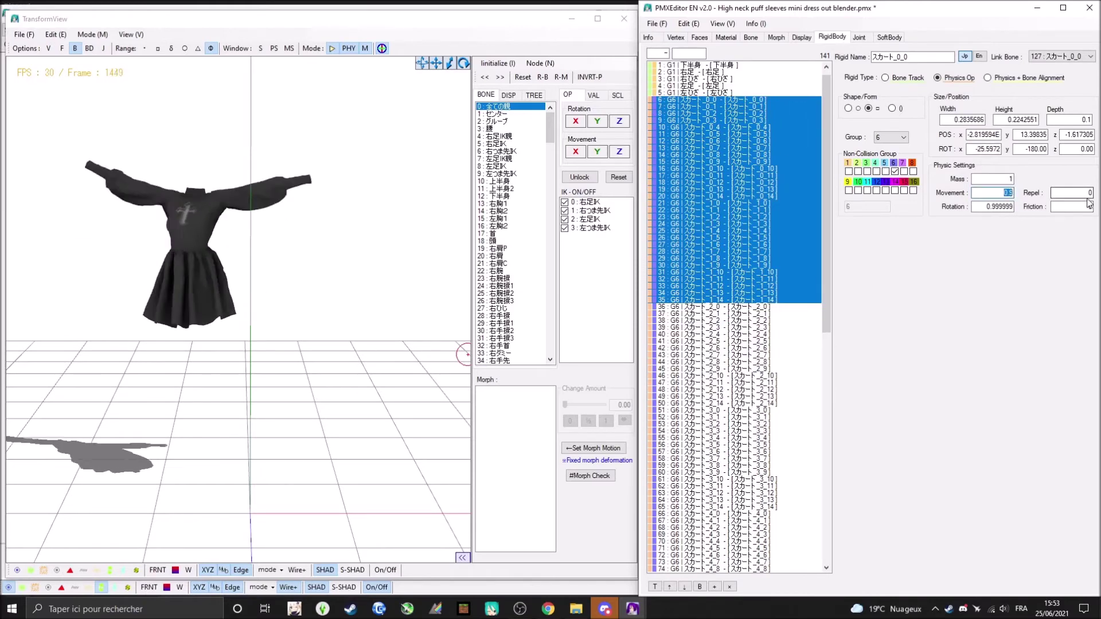
Check one skirt rigid body's values and swing the model to test the skirt physics.
{"action": "left_click", "coordinate": [732, 265]}
{"action": "left_click", "coordinate": [371, 281]}
{"action": "right_click_drag", "start_coordinate": [265, 451], "coordinate": [277, 430]}
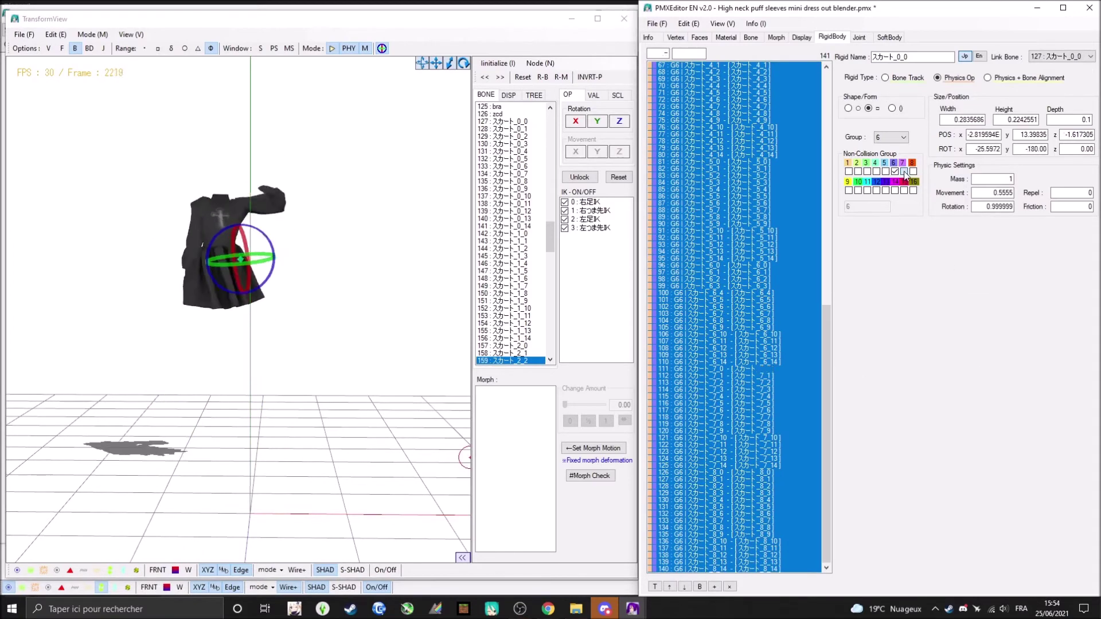
Move the selected skirt rigid bodies to group 7 and select the スカート_1 row.
{"action": "left_click", "coordinate": [354, 68]}
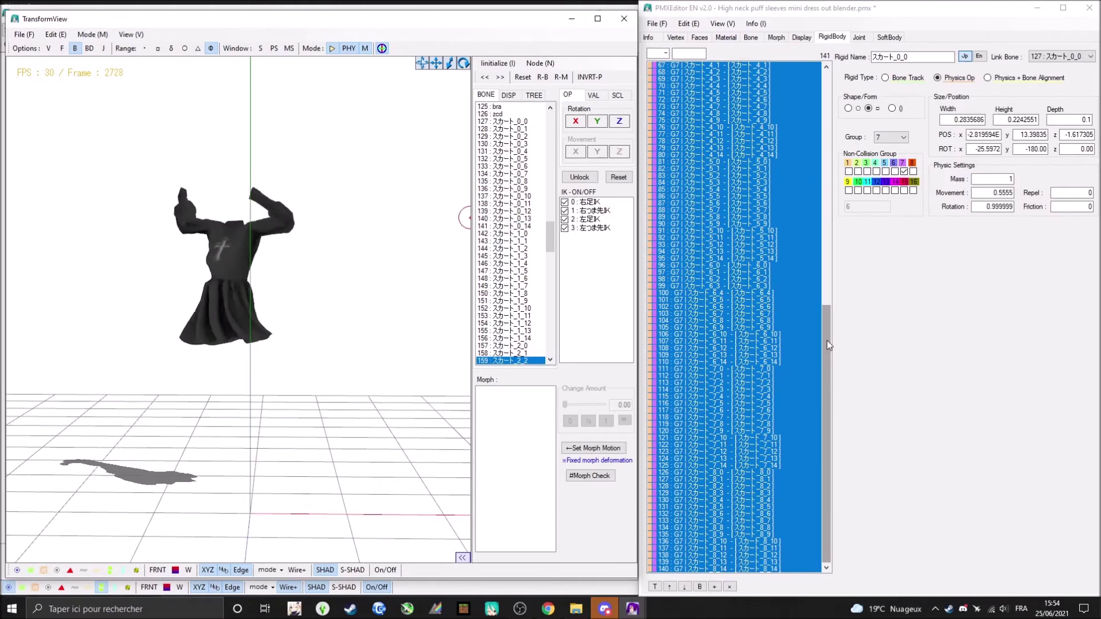
{"action": "left_click_drag", "start_coordinate": [828, 341], "coordinate": [834, 211]}
{"action": "left_click", "coordinate": [745, 440]}
{"action": "scroll", "coordinate": [756, 116], "scroll_direction": "up", "scroll_amount": 3}
{"action": "left_click_drag", "start_coordinate": [746, 209], "coordinate": [745, 307]}
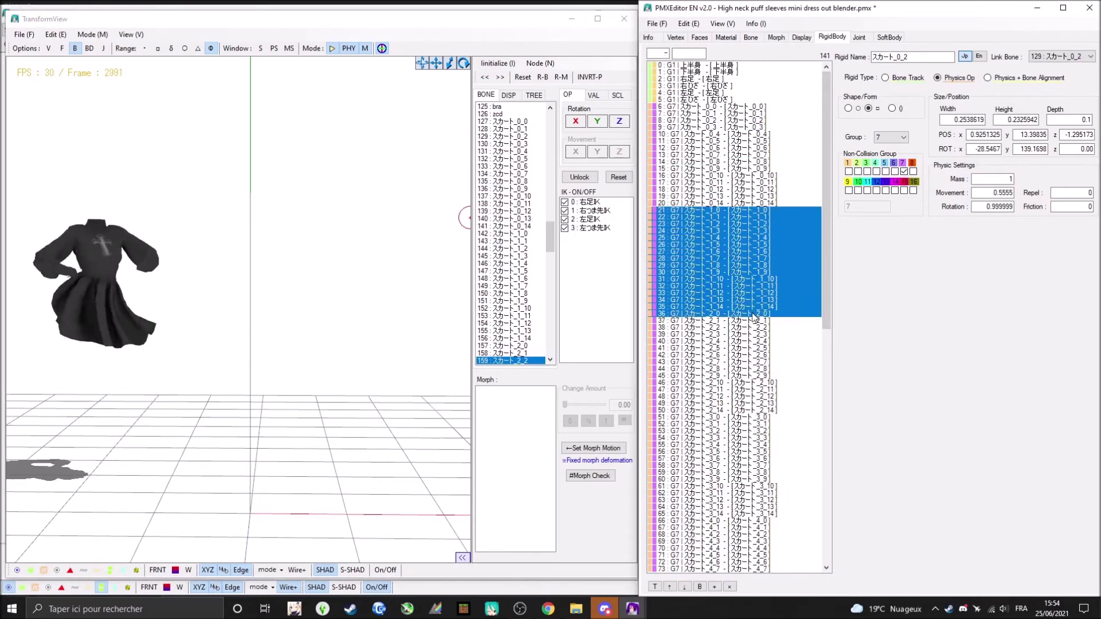
Select the スカート_2 and スカート_4 rows of skirt rigid bodies to lower their mass.
{"action": "left_click", "coordinate": [787, 314]}
{"action": "left_click", "coordinate": [787, 410], "text": "shift"}
{"action": "scroll", "coordinate": [787, 319], "scroll_direction": "down", "scroll_amount": 3}
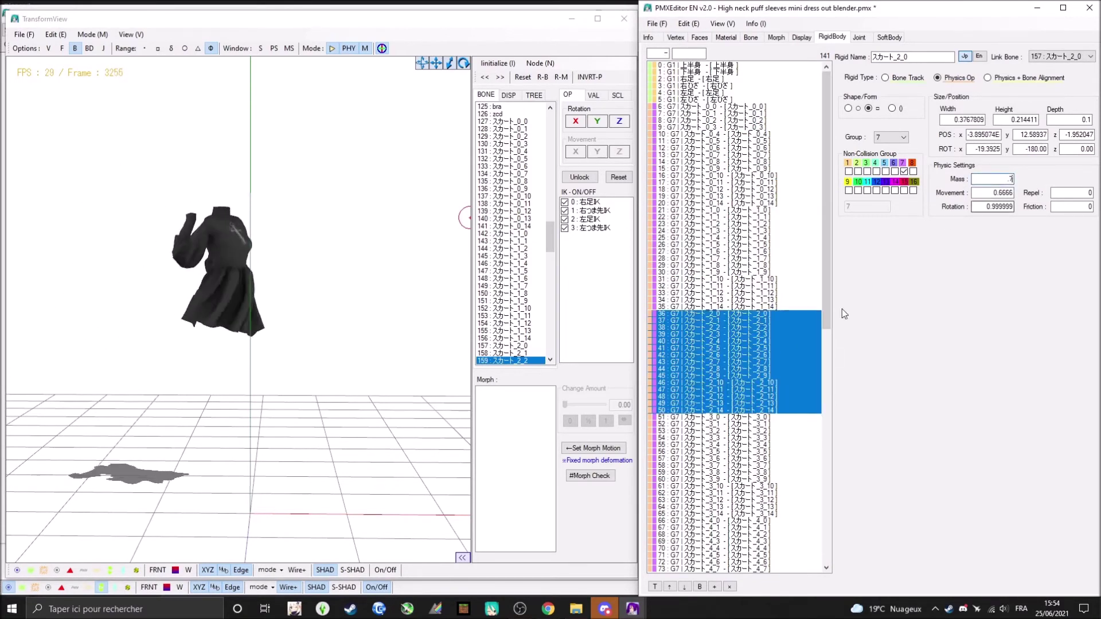
{"action": "left_click", "coordinate": [776, 458]}
{"action": "left_click", "coordinate": [777, 527], "text": "shift"}
{"action": "scroll", "coordinate": [777, 346], "scroll_direction": "down", "scroll_amount": 3}
{"action": "scroll", "coordinate": [777, 346], "scroll_direction": "down", "scroll_amount": 6}
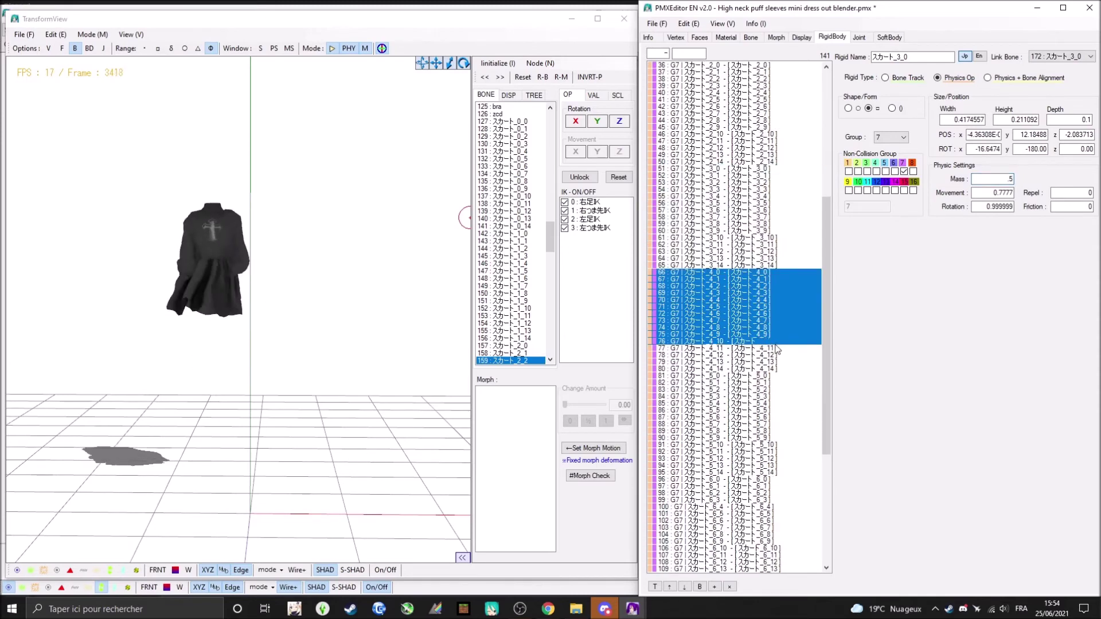
Select the lower skirt rows, including スカート_6 and スカート_7, for decreasing mass values.
{"action": "left_click", "coordinate": [746, 376]}
{"action": "left_click", "coordinate": [745, 472], "text": "shift"}
{"action": "scroll", "coordinate": [807, 249], "scroll_direction": "down", "scroll_amount": 10}
{"action": "left_click", "coordinate": [746, 272]}
{"action": "left_click", "coordinate": [745, 368], "text": "shift"}
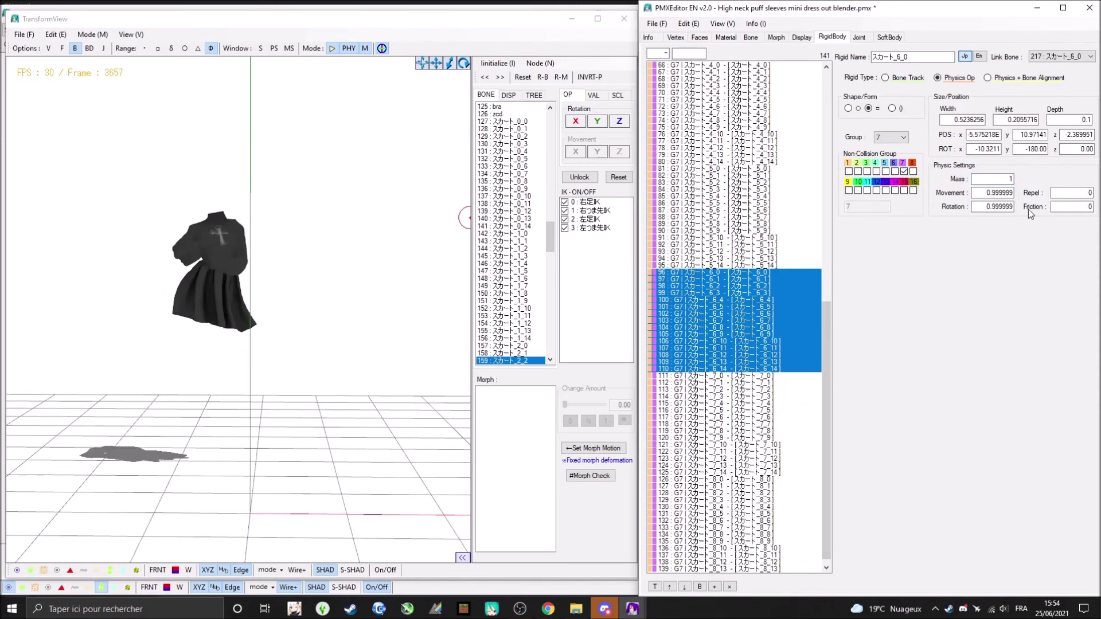
{"action": "left_click", "coordinate": [779, 376]}
{"action": "left_click", "coordinate": [780, 465], "text": "shift"}
Set the mass of the スカート_8 hem row to 0.05.
{"action": "left_click", "coordinate": [745, 479]}
{"action": "left_click", "coordinate": [746, 571], "text": "shift"}
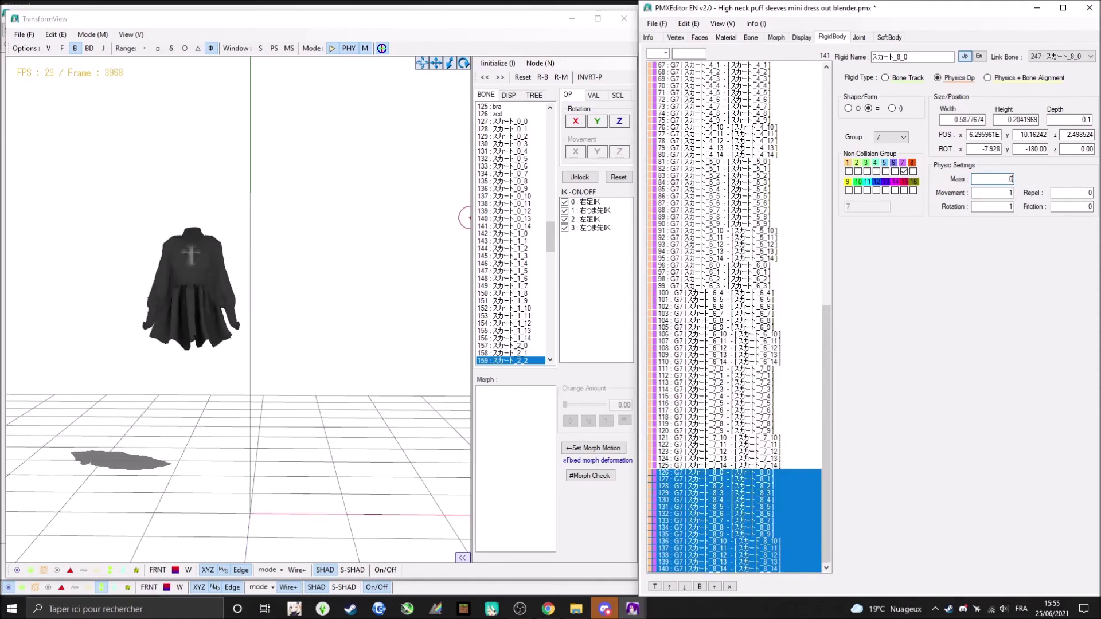
{"action": "type", "text": ".05"}
{"action": "left_click", "coordinate": [378, 54]}
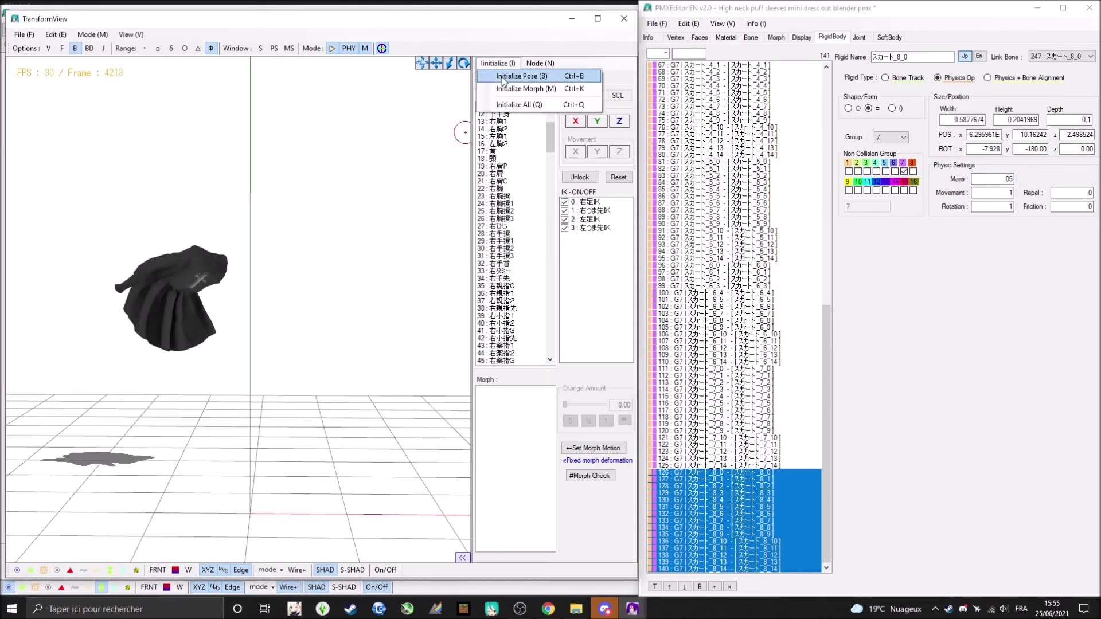
Reset the preview to rest pose, toggle rigid body outline and solid display, then close it.
{"action": "left_click", "coordinate": [502, 80]}
{"action": "left_click", "coordinate": [109, 570]}
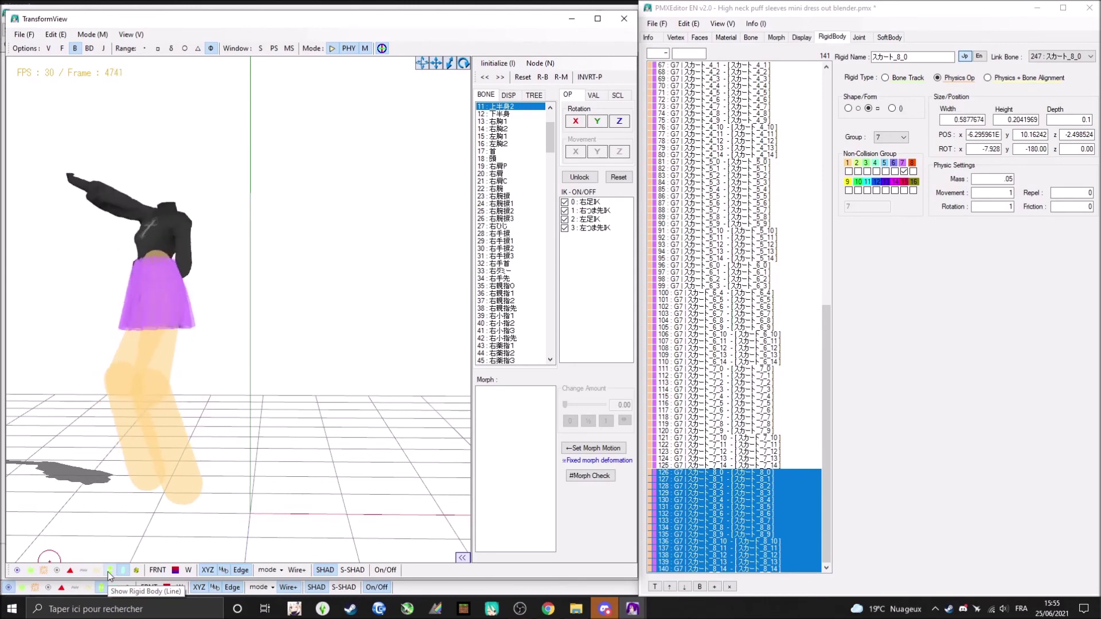
{"action": "left_click", "coordinate": [445, 418]}
{"action": "left_click", "coordinate": [129, 570]}
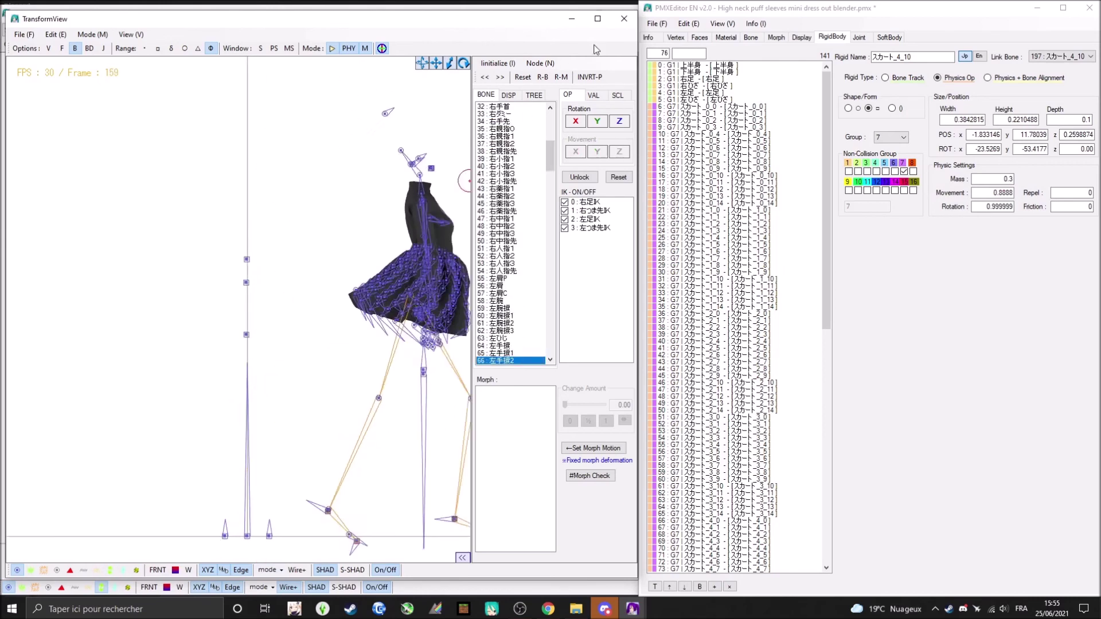
{"action": "left_click", "coordinate": [624, 19]}
Save the model as High neck puff sleeves mini dress finished.pmx.
{"action": "left_click", "coordinate": [657, 23]}
{"action": "left_click", "coordinate": [709, 123]}
{"action": "key", "text": "Return"}
Check the model for unused faces and dismiss the result.
{"action": "left_click", "coordinate": [688, 24]}
{"action": "left_click", "coordinate": [831, 152]}
{"action": "left_click", "coordinate": [577, 339]}
{"action": "left_click", "coordinate": [656, 24]}
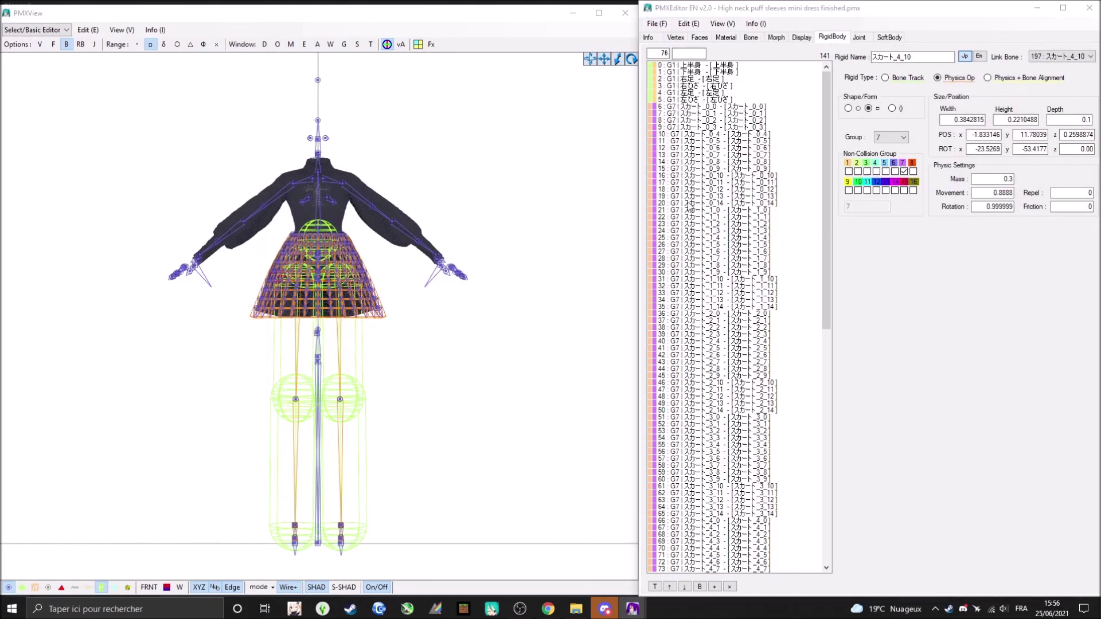